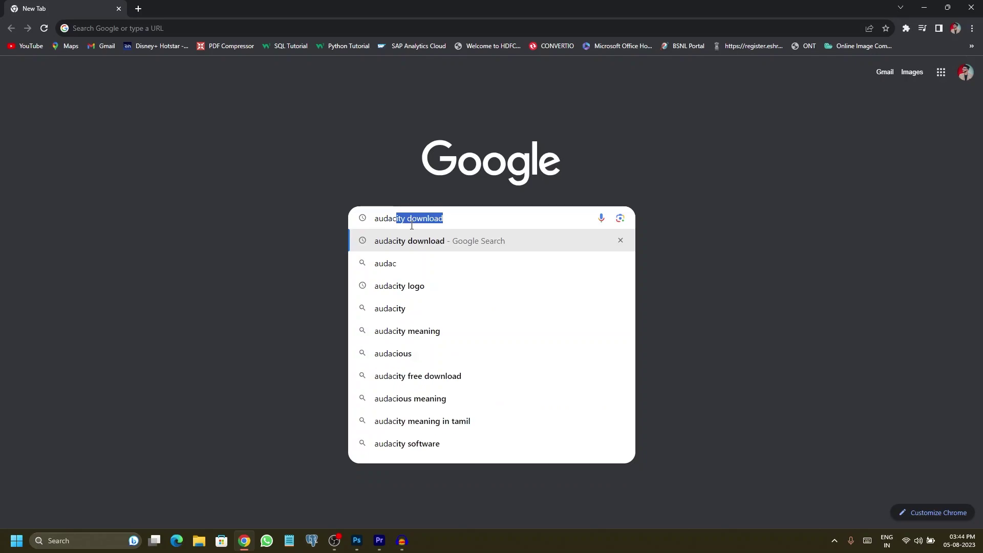
# - Search Google for "audacity download" and open the official Audacity download page
pyautogui.write('city')
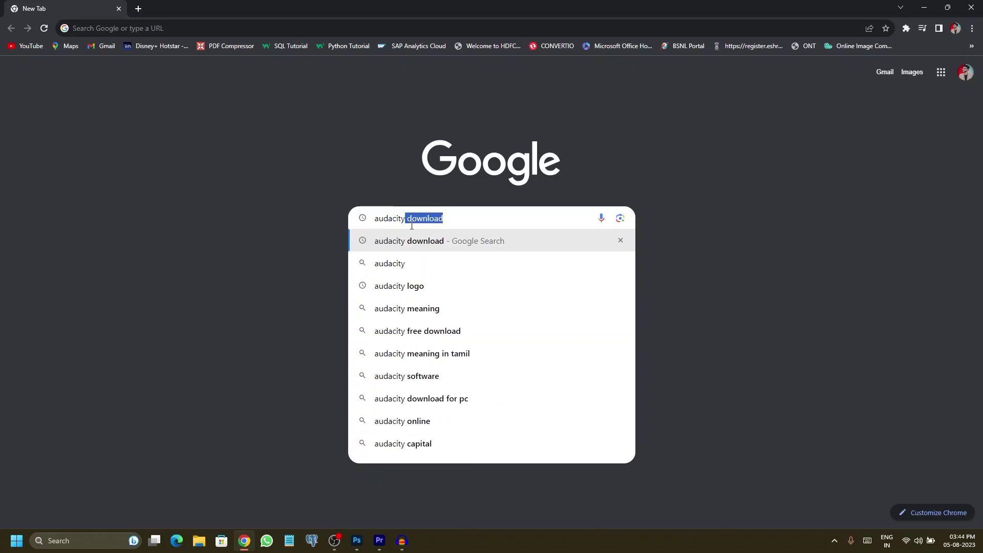
pyautogui.click(452, 244)
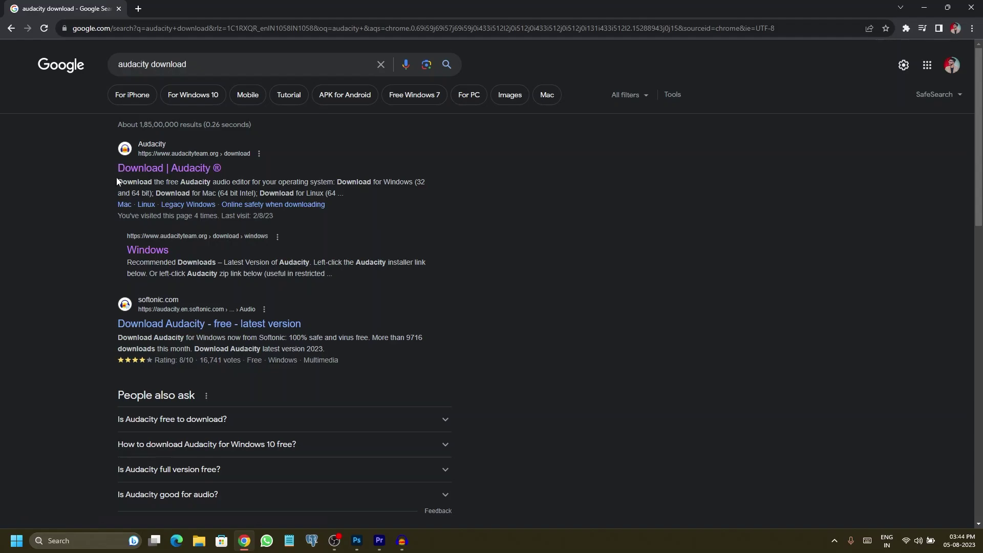
pyautogui.click(204, 170)
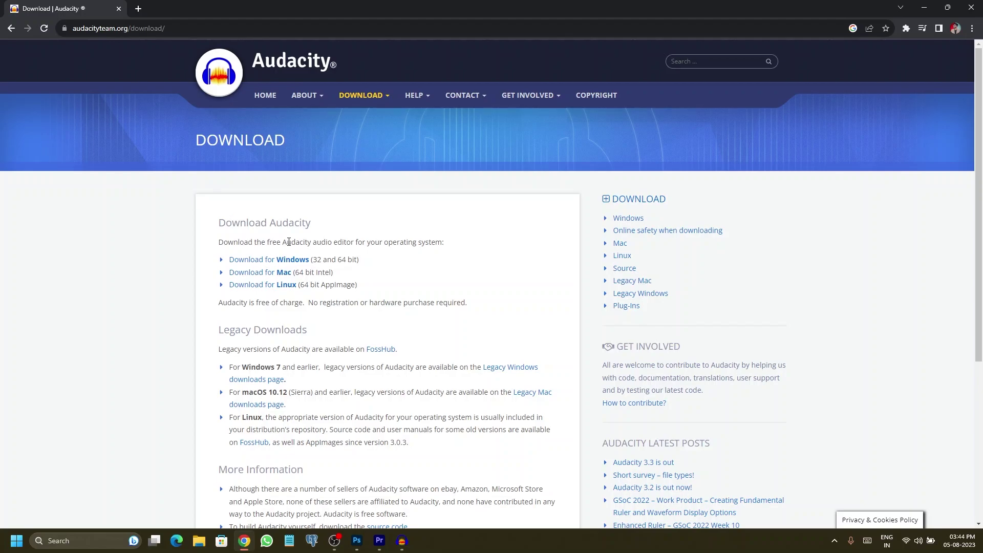
# - Open the Windows download page and download the Audacity 3.3.3 64 bit installer
pyautogui.scroll(-1, 390, 244)
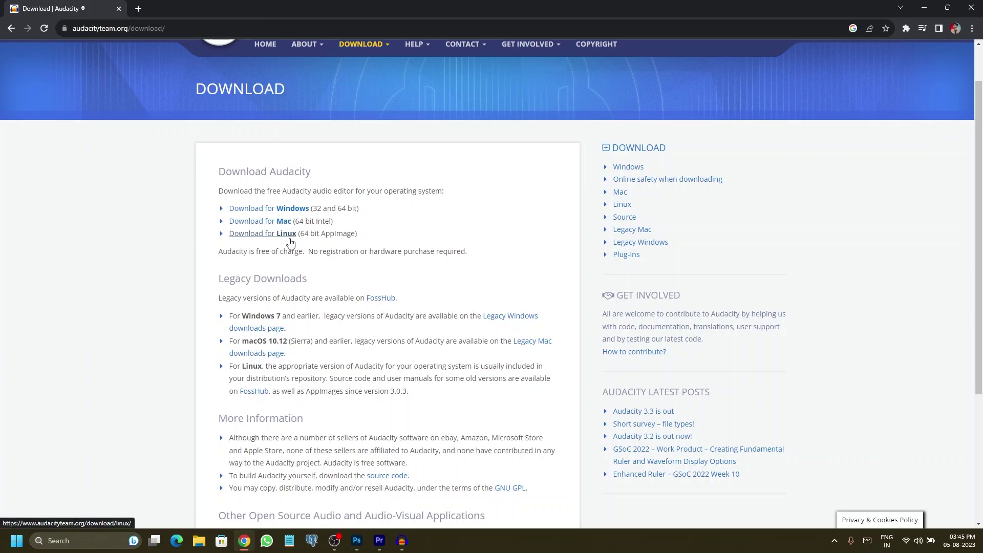
pyautogui.click(293, 213)
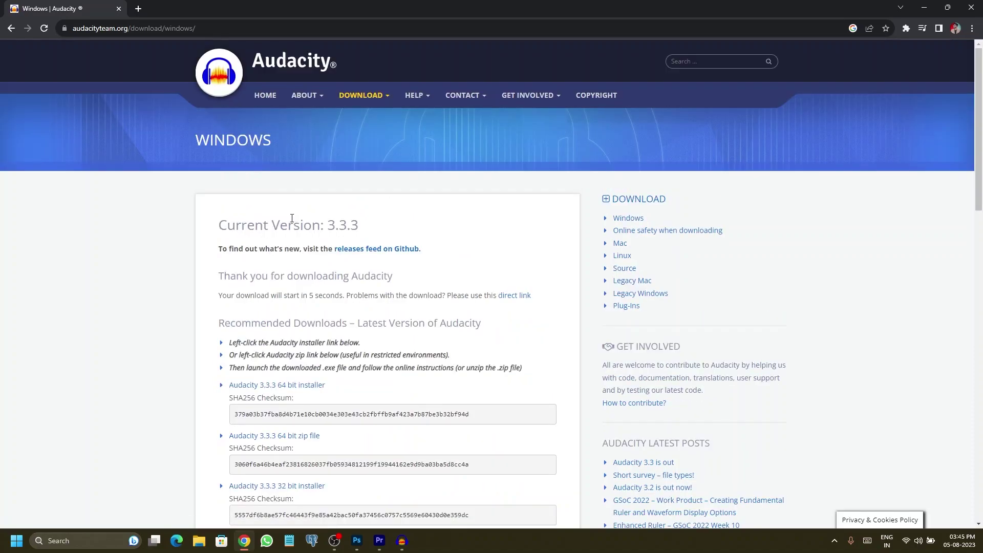
pyautogui.moveTo(979, 180); pyautogui.dragTo(977, 231)
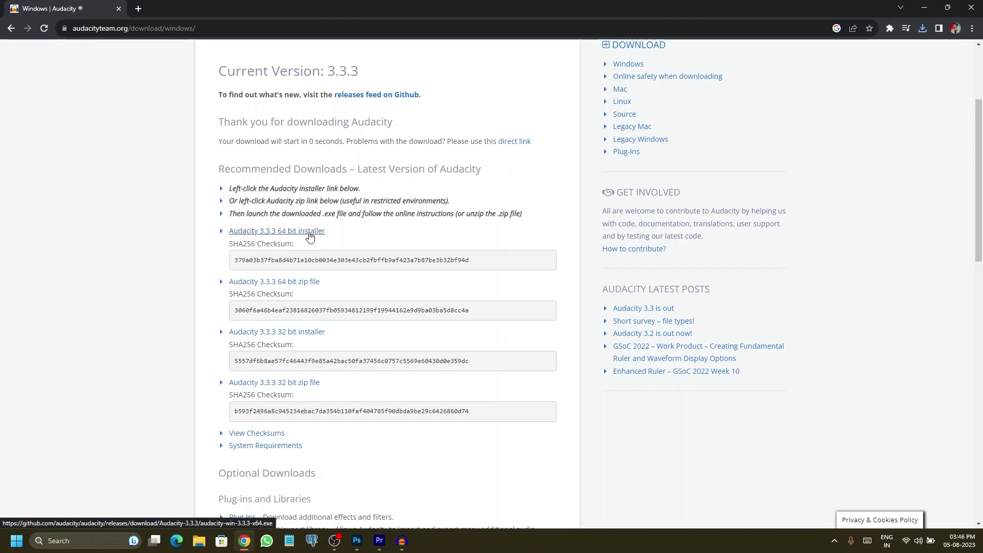
pyautogui.click(310, 236)
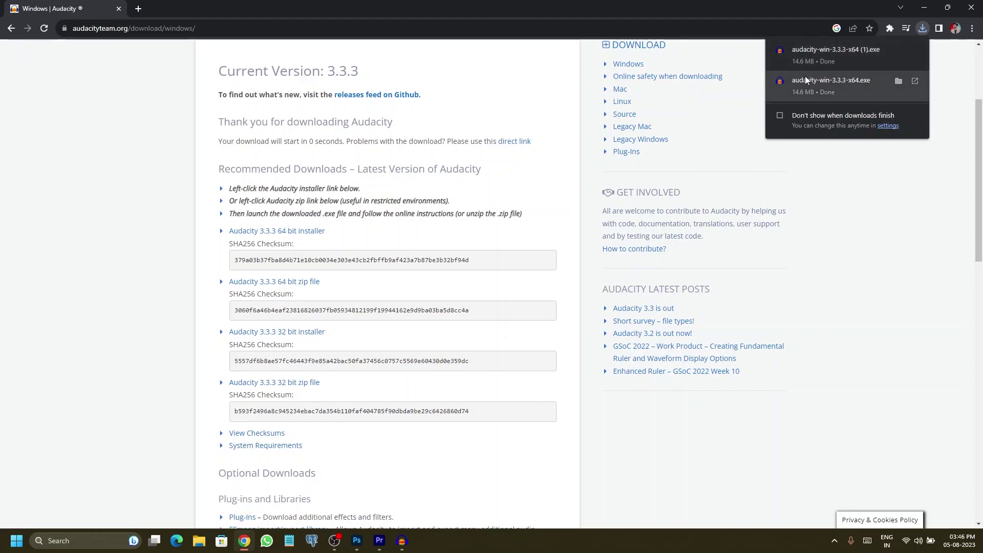
# - Switch to File Explorer and delete the duplicate installer audacity-win-3.3.3-x64 (1).exe from the Downloads folder
pyautogui.click(925, 8)
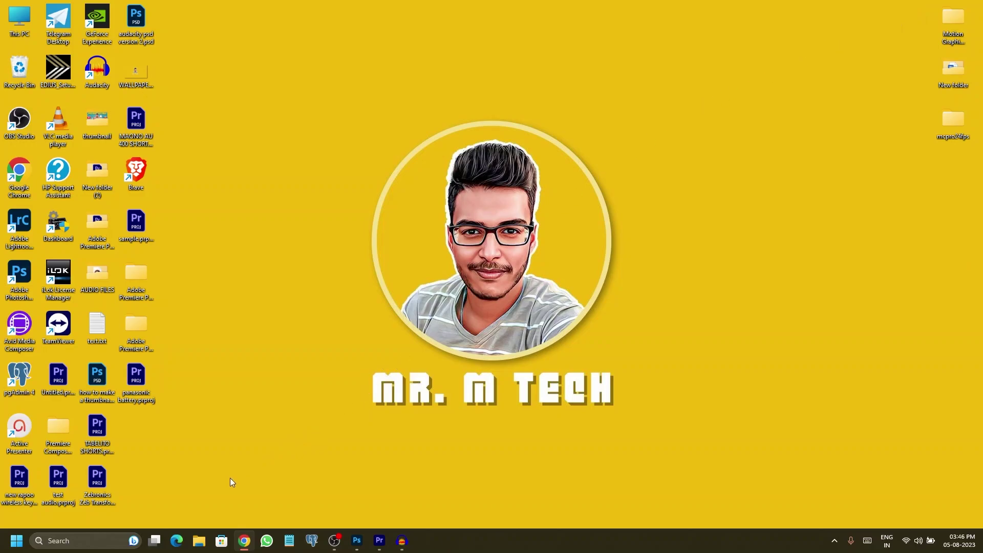
pyautogui.click(204, 538)
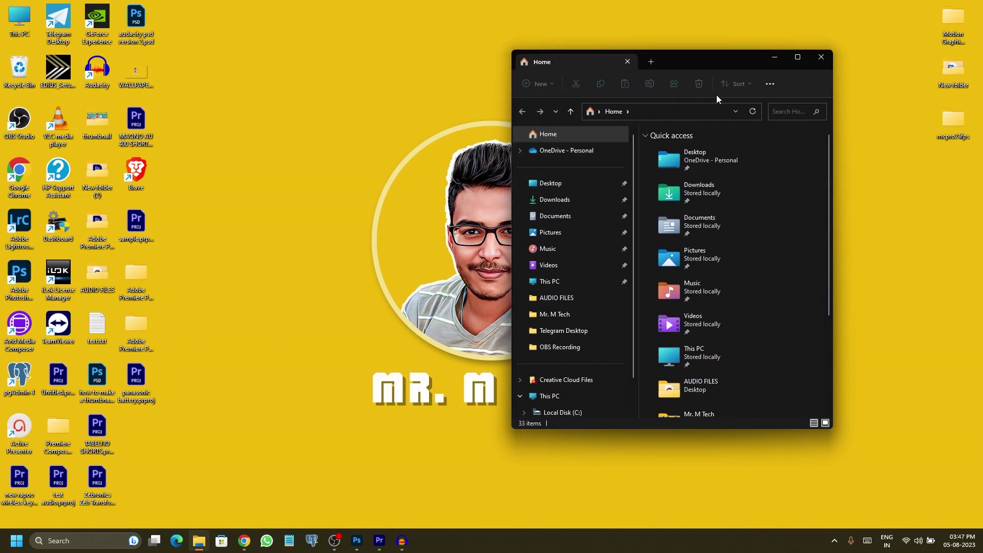
pyautogui.click(799, 61)
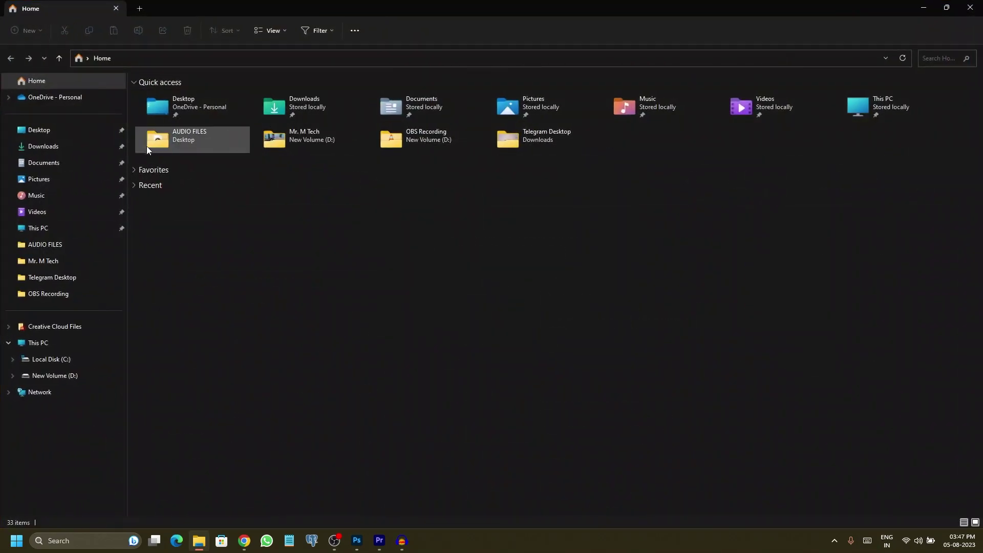
pyautogui.click(78, 146)
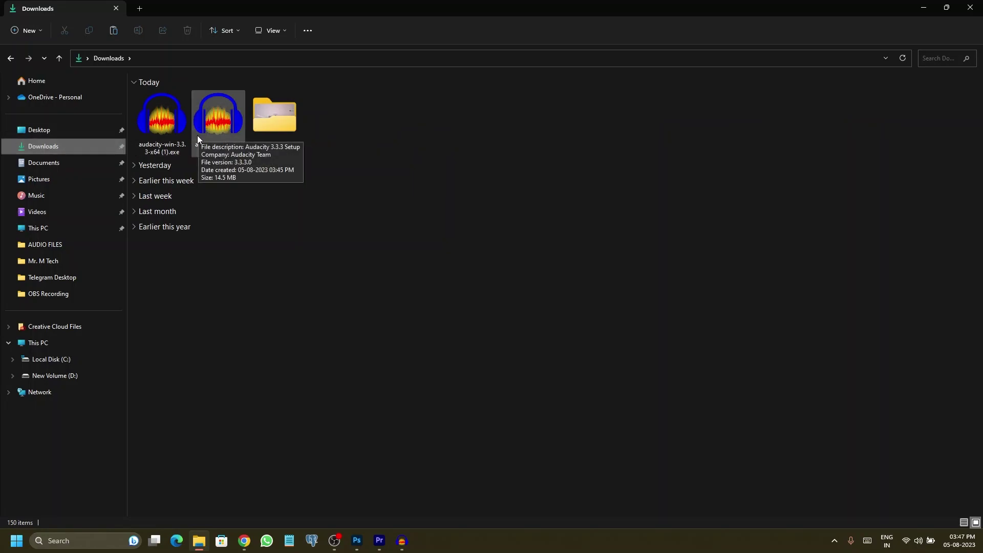
pyautogui.click(161, 129)
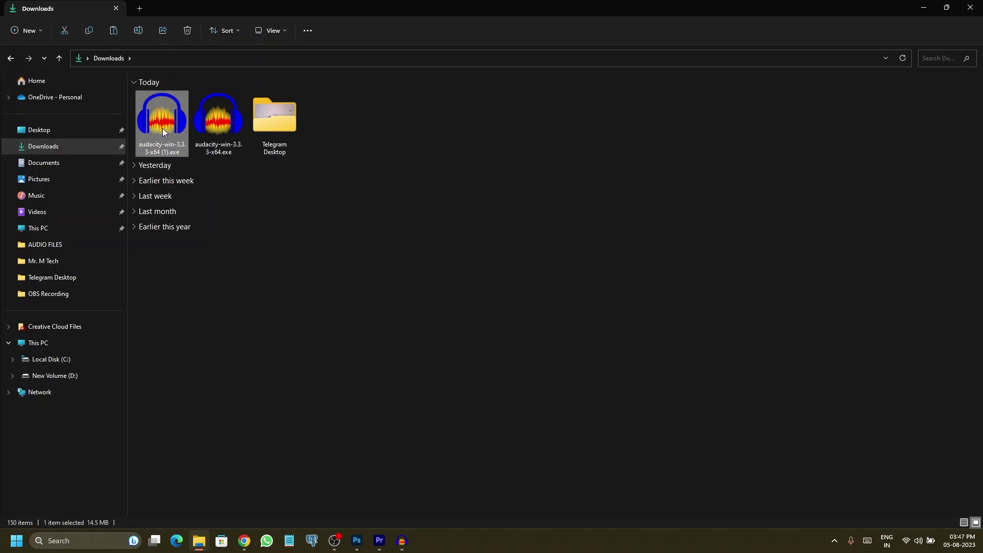
pyautogui.press('Delete')
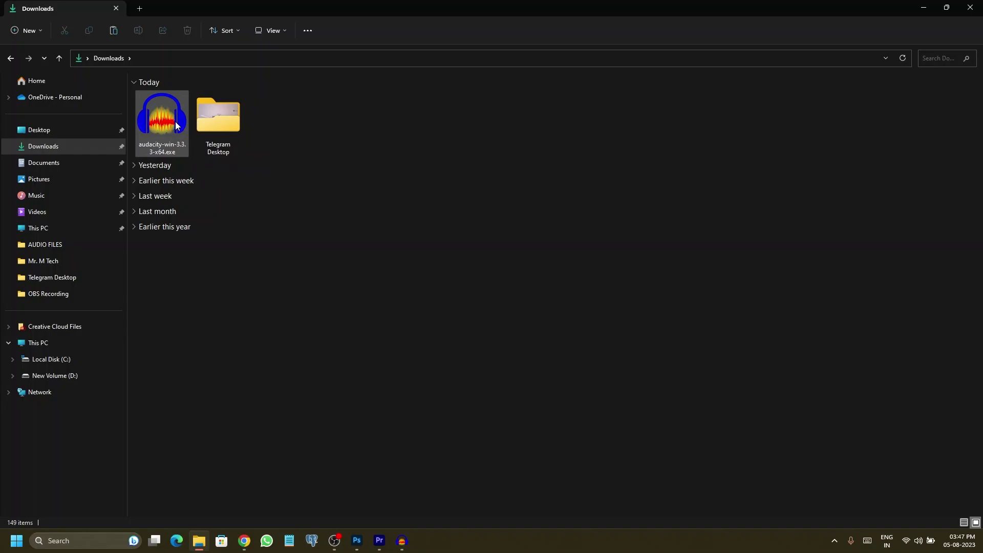
# - Launch the audacity-win-3.3.3-x64.exe installer, cancel at the setup language selection and minimise the Downloads window
pyautogui.doubleClick(167, 124)
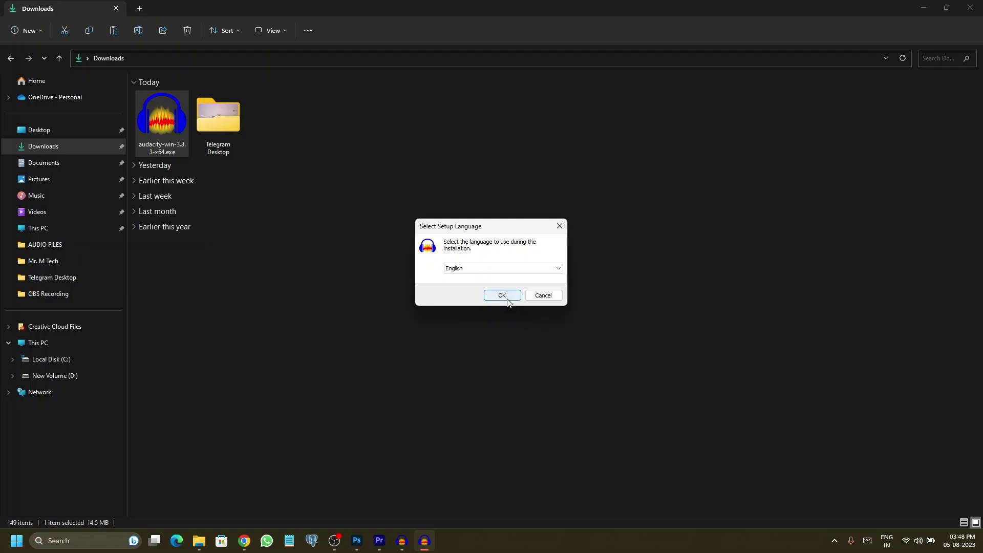
pyautogui.click(544, 296)
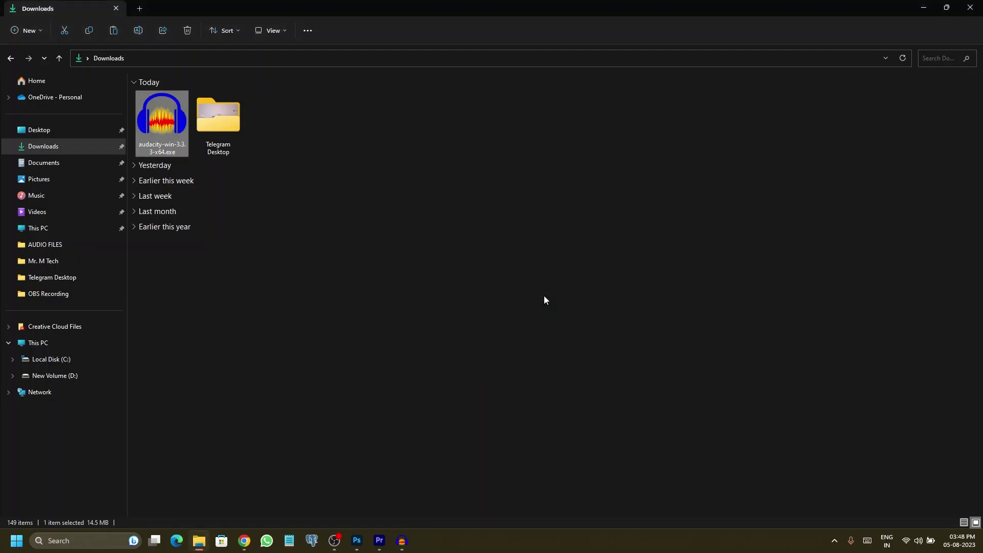
pyautogui.click(924, 9)
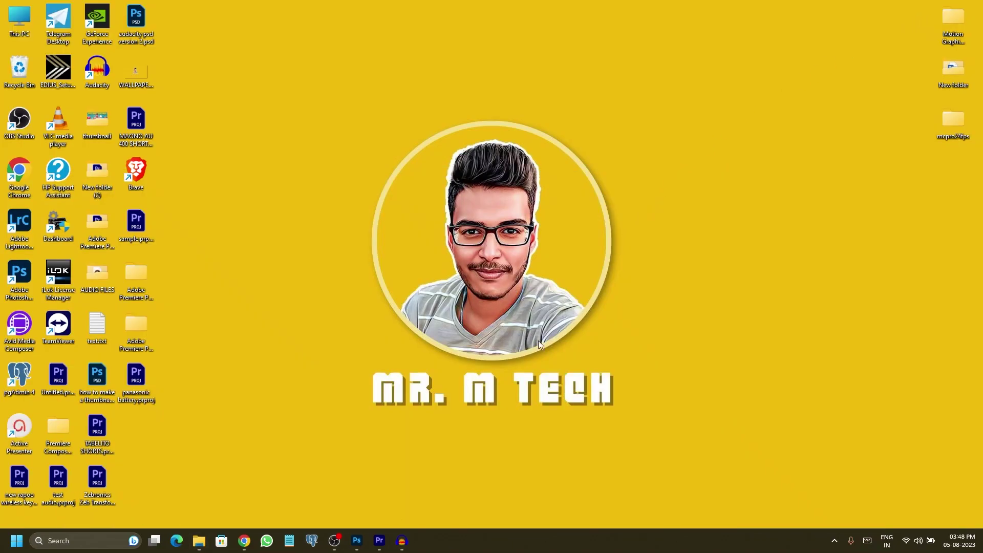
# - Switch to Audacity and toggle solo and mute on the test audio and Audio 1 tracks to compare them
pyautogui.click(402, 541)
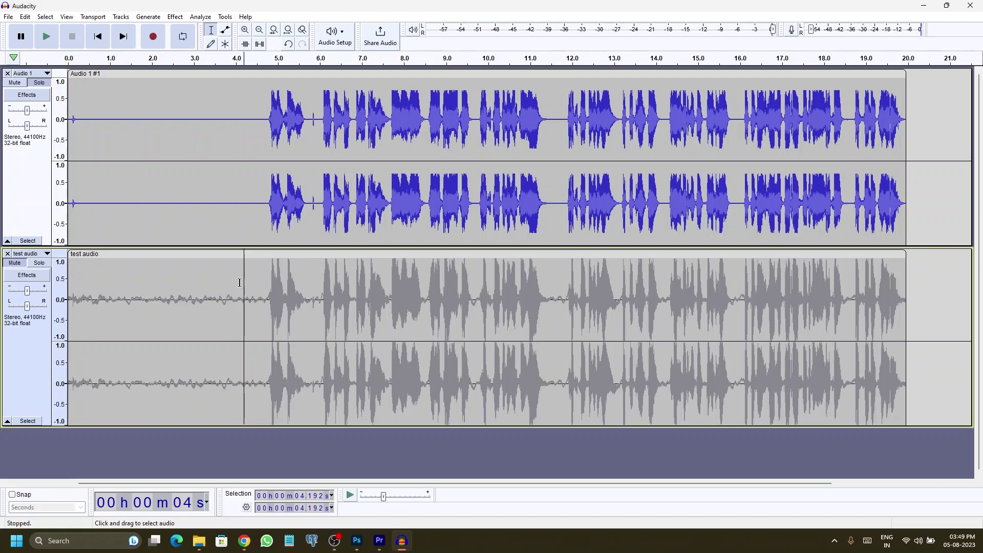
pyautogui.click(40, 264)
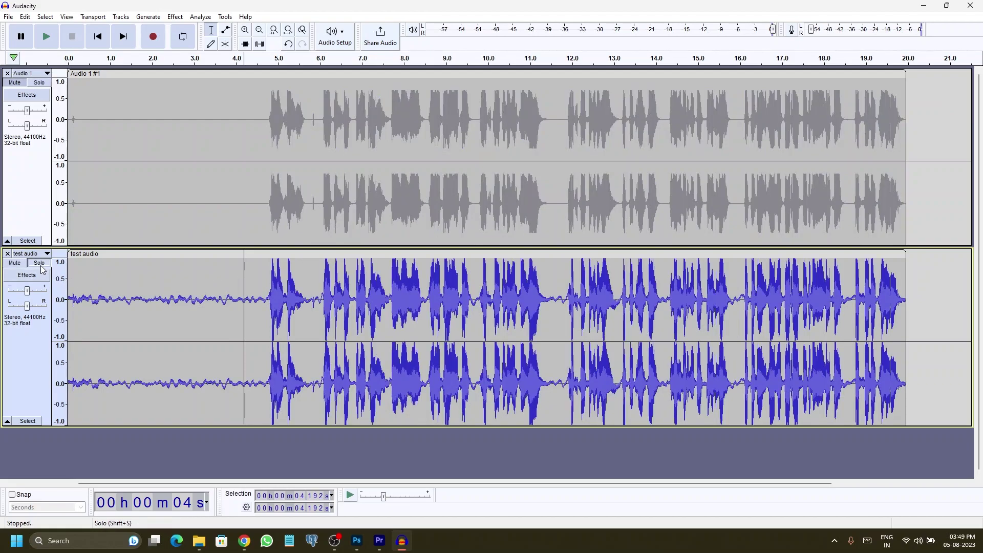
pyautogui.click(15, 263)
pyautogui.click(15, 262)
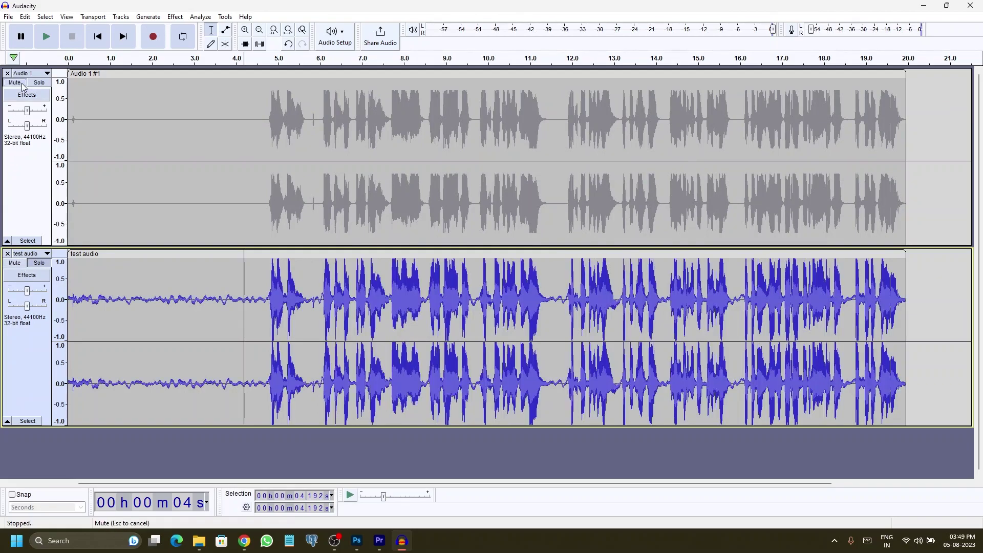
pyautogui.click(39, 83)
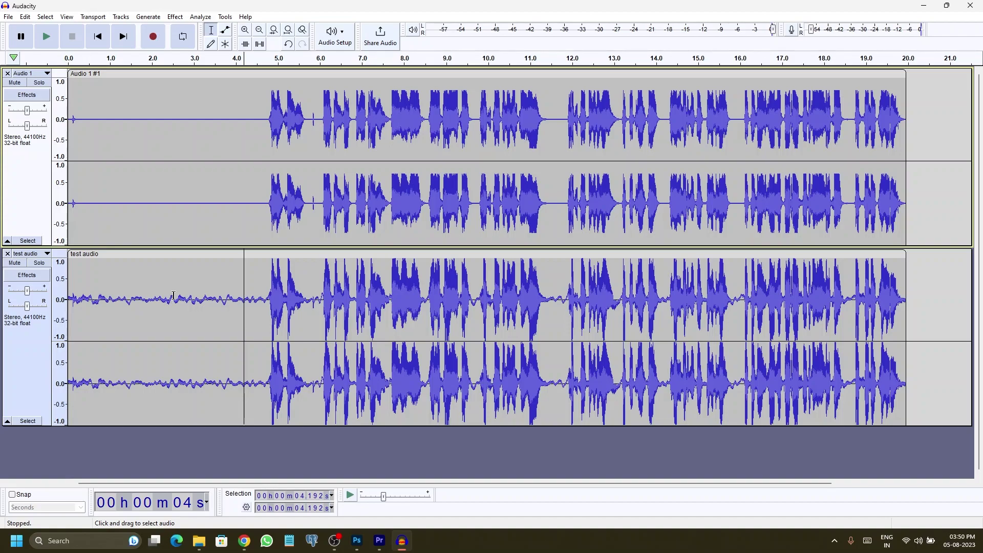
# - Solo the test audio track and play it from the beginning
pyautogui.click(102, 310)
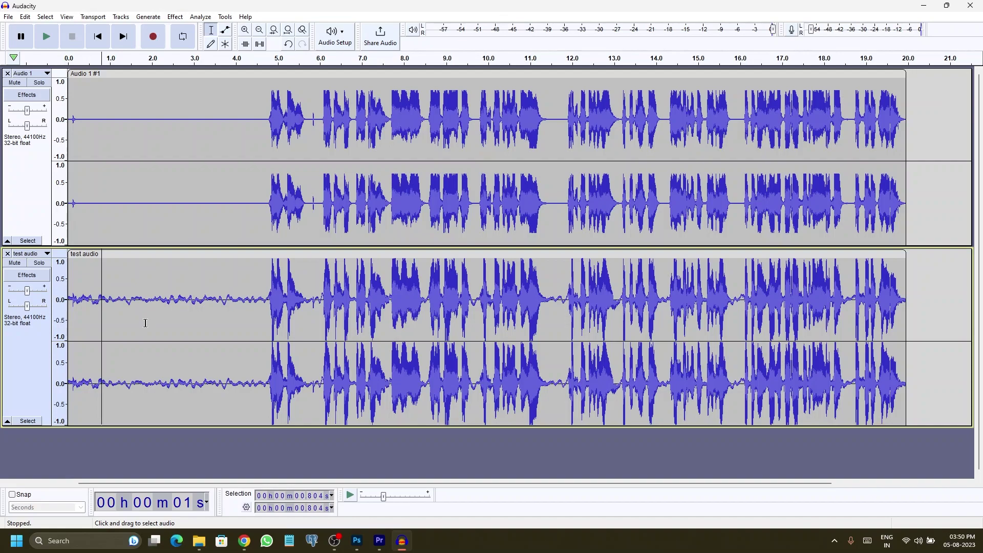
pyautogui.click(39, 263)
pyautogui.click(72, 264)
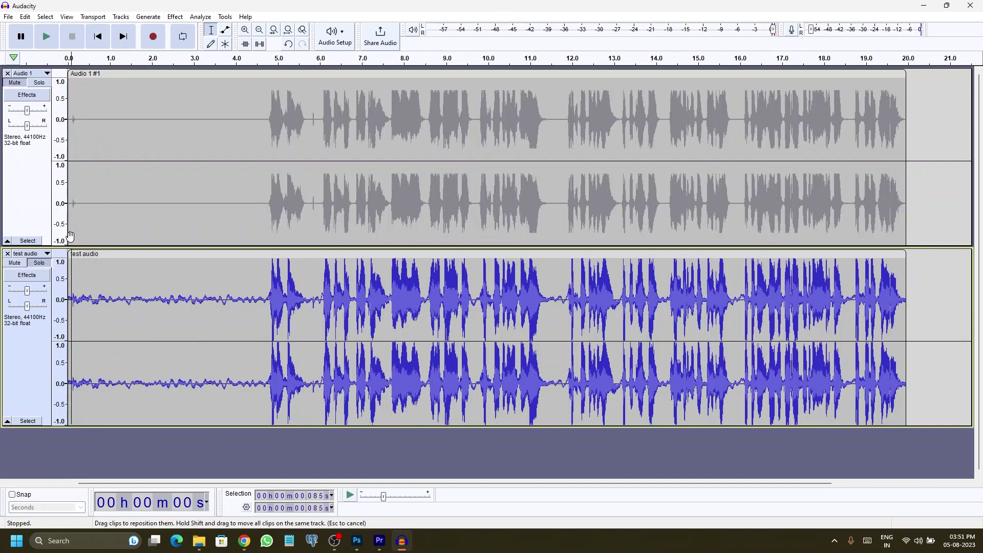
pyautogui.click(48, 44)
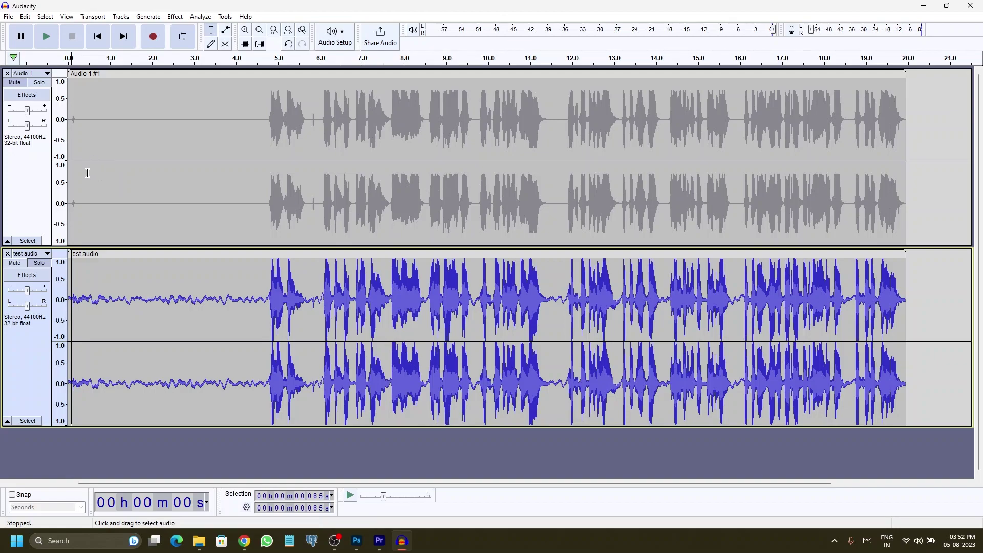
# - Solo the Audio 1 track and play it from the beginning for comparison
pyautogui.click(42, 85)
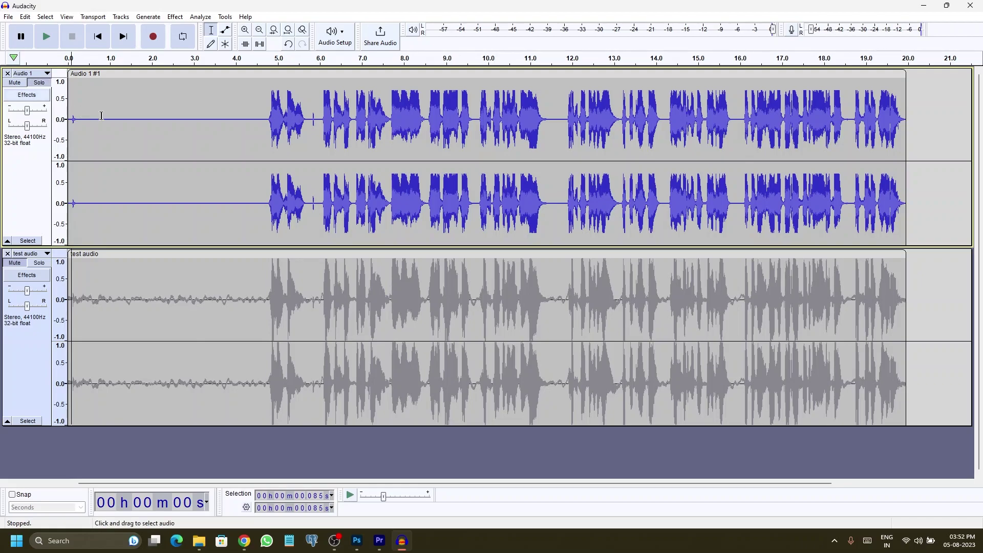
pyautogui.click(70, 119)
pyautogui.click(53, 45)
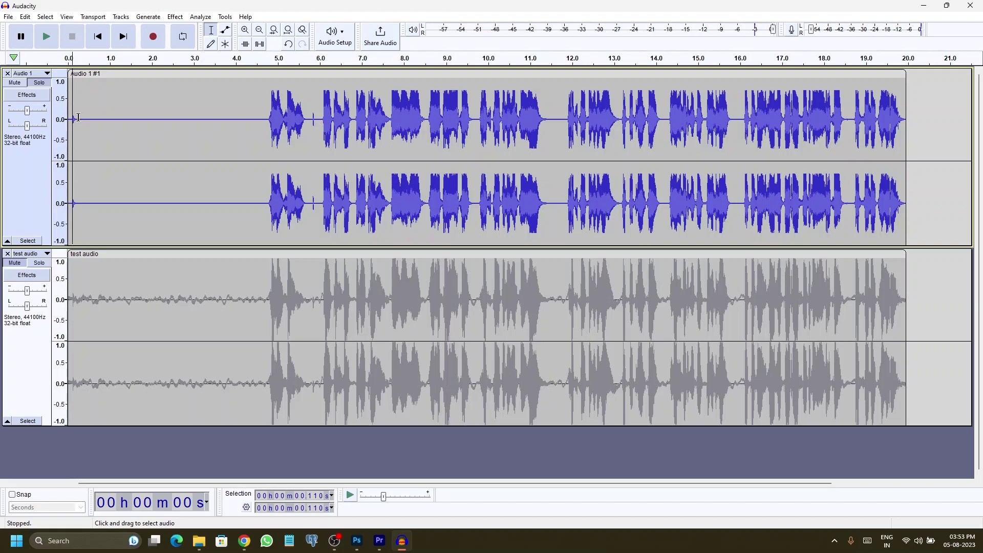
# - Remove both existing tracks and import test audio.wav from the AUDIO FILES folder on the desktop
pyautogui.click(7, 254)
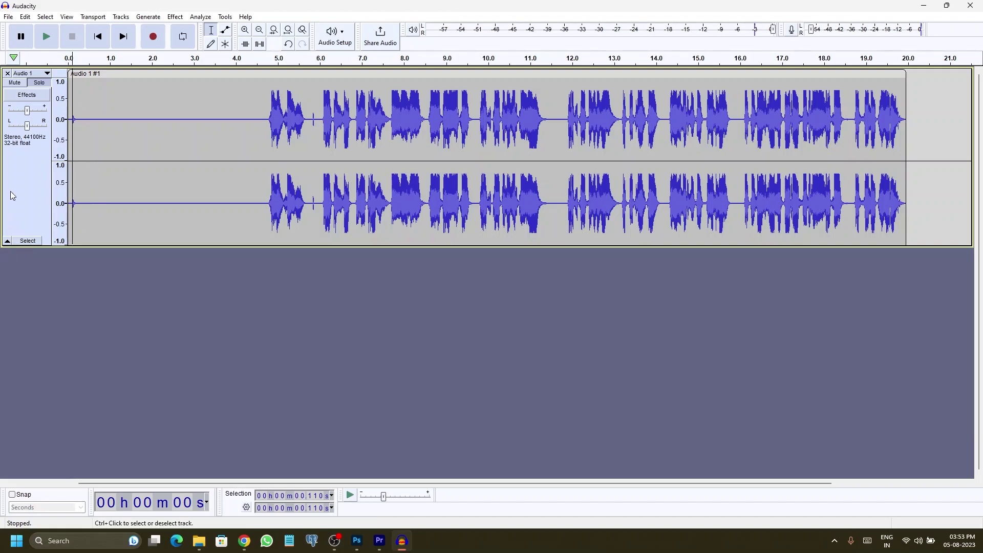
pyautogui.click(7, 74)
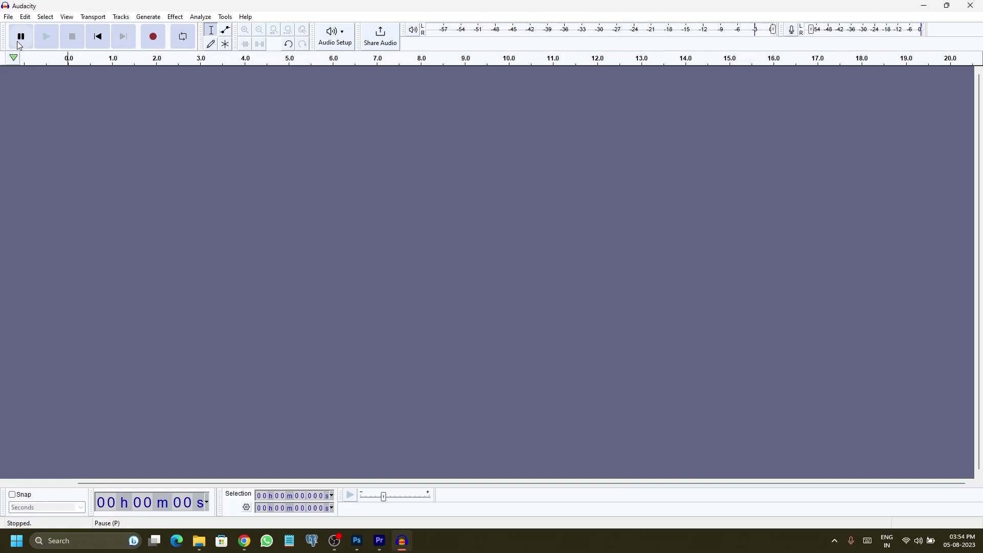
pyautogui.click(9, 16)
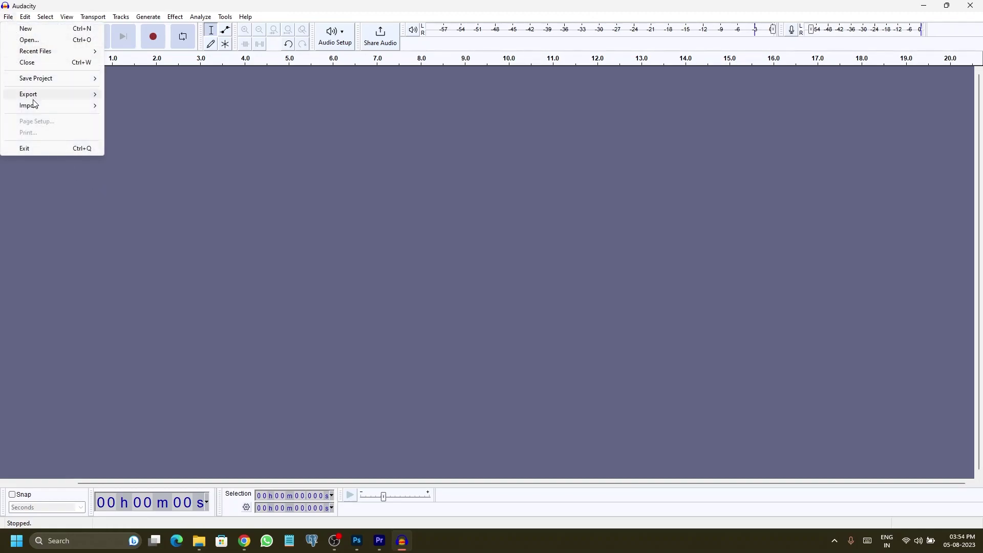
pyautogui.moveTo(34, 105)
pyautogui.click(115, 104)
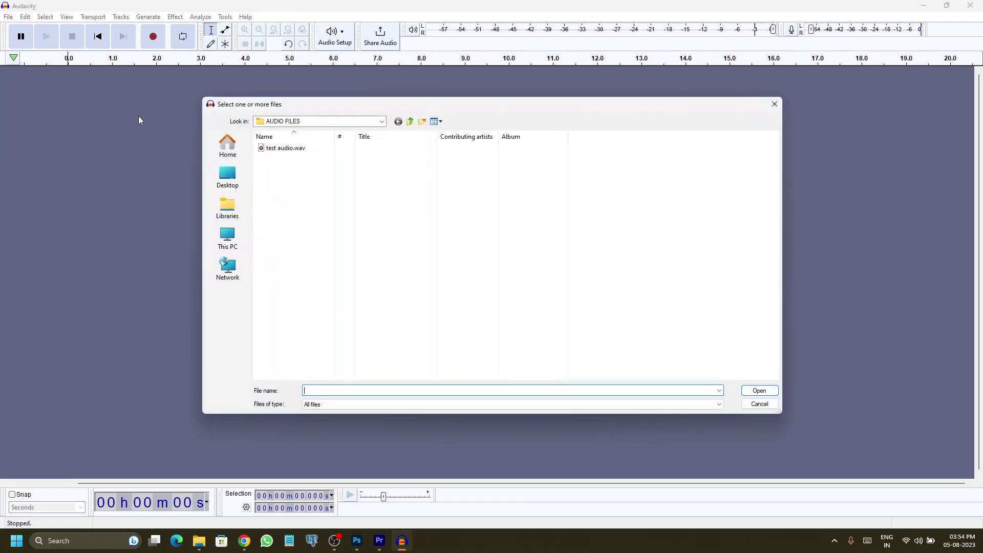
pyautogui.click(230, 177)
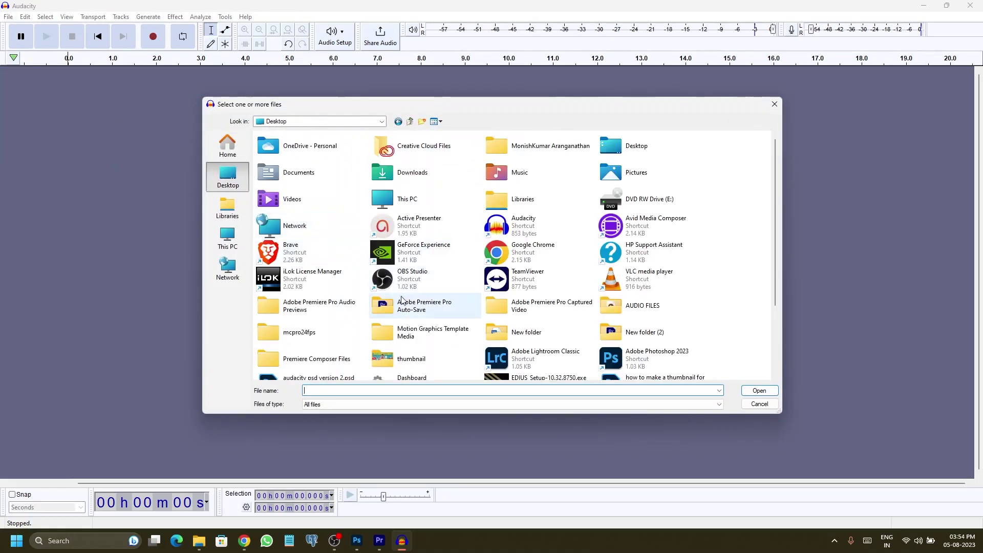
pyautogui.doubleClick(637, 307)
pyautogui.click(290, 152)
pyautogui.doubleClick(289, 149)
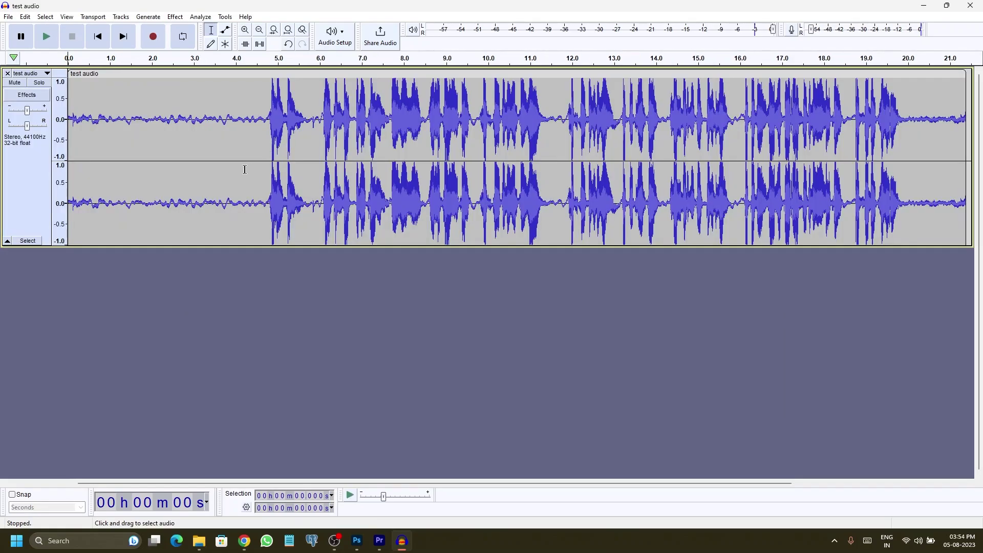
# - Check which playback device and recording device are chosen in the audio setup, leaving both as they are
pyautogui.click(77, 89)
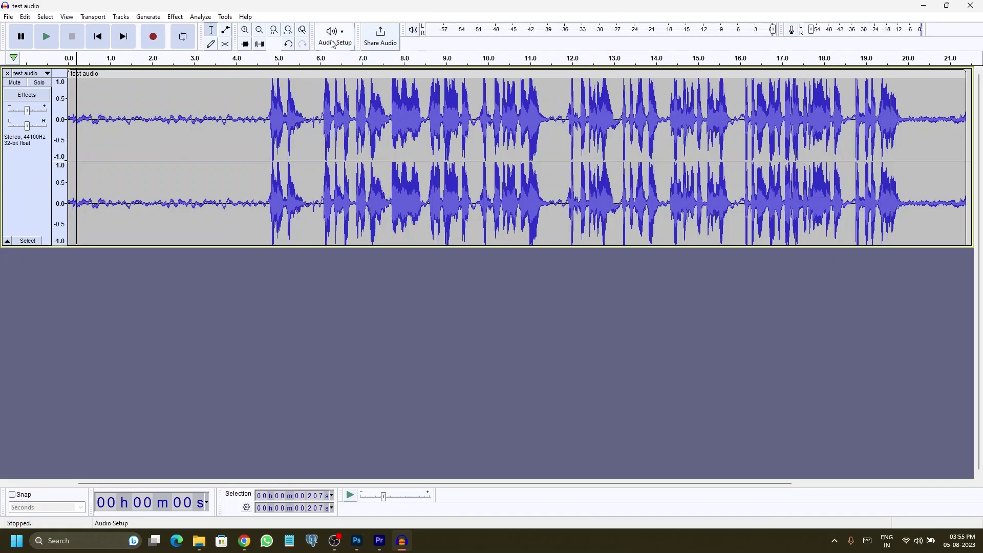
pyautogui.click(346, 37)
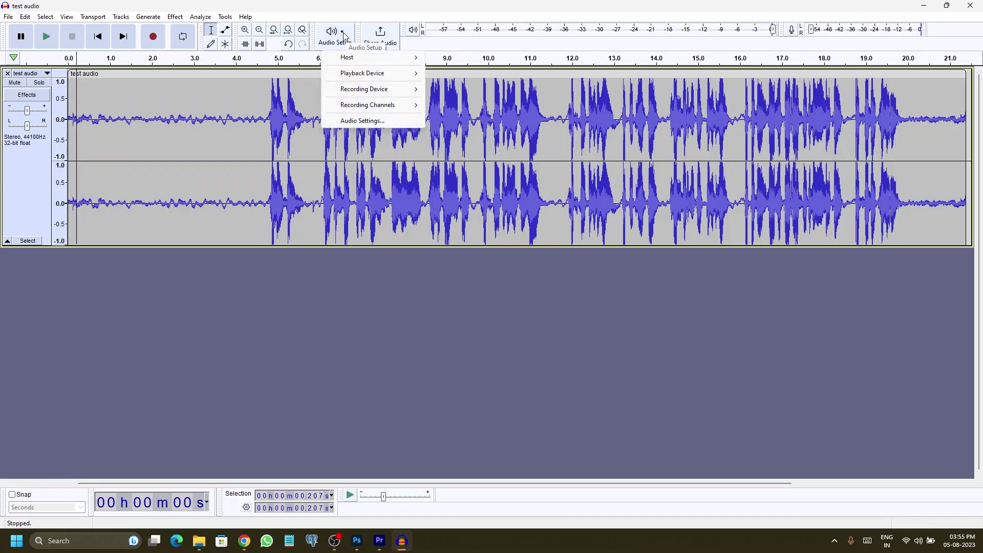
pyautogui.moveTo(348, 75)
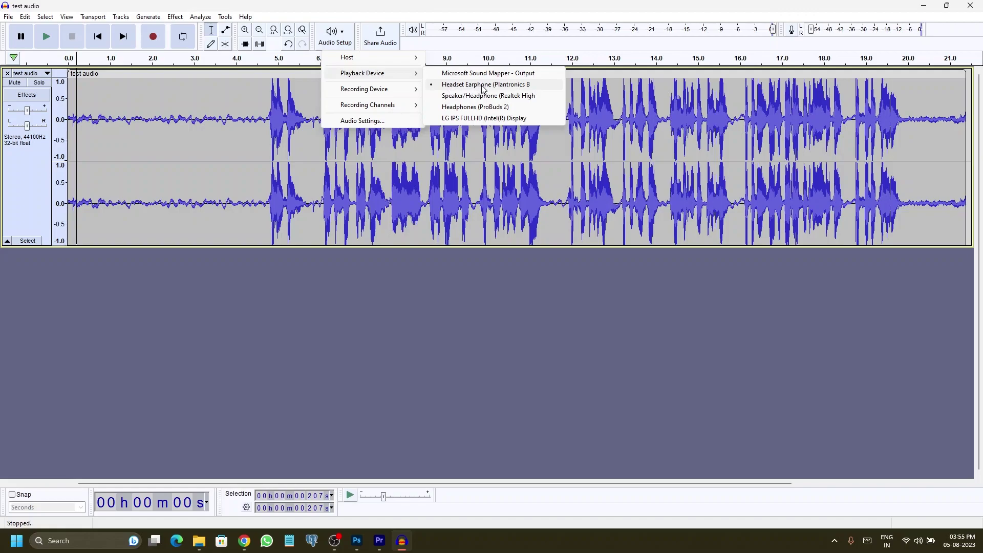
pyautogui.moveTo(393, 90)
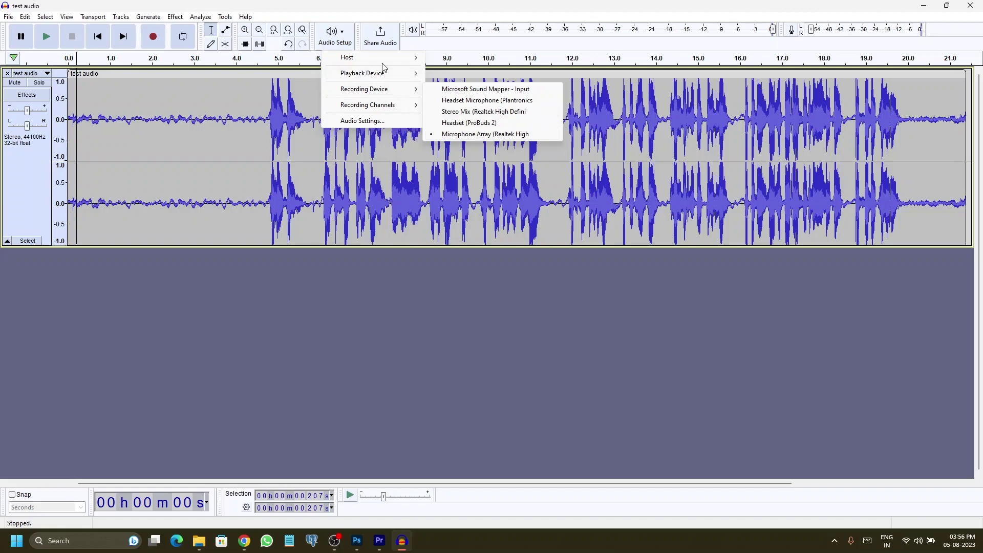
pyautogui.click(361, 13)
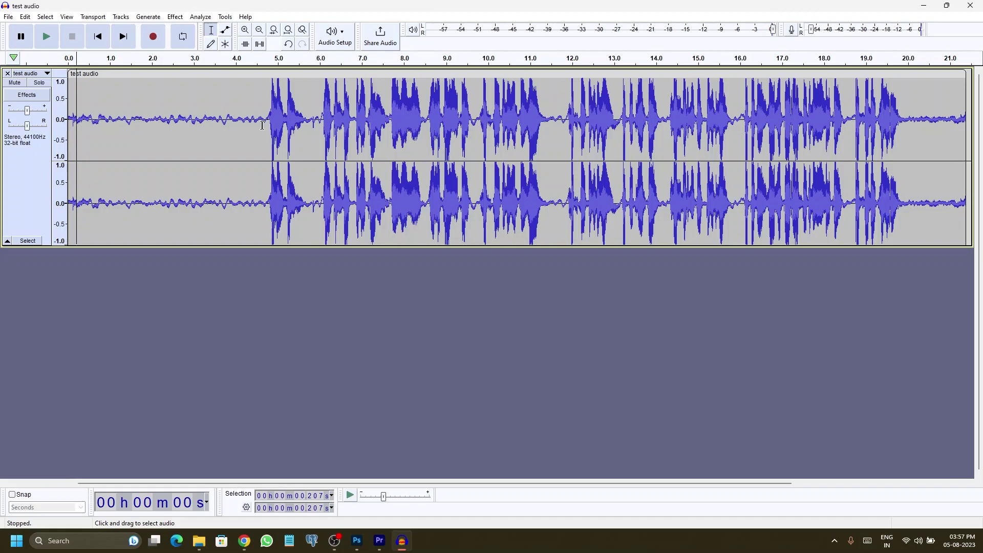
# - Select about the first 4.3 seconds of background noise before the speech and capture it as the Noise Reduction profile
pyautogui.moveTo(262, 125); pyautogui.dragTo(78, 121)
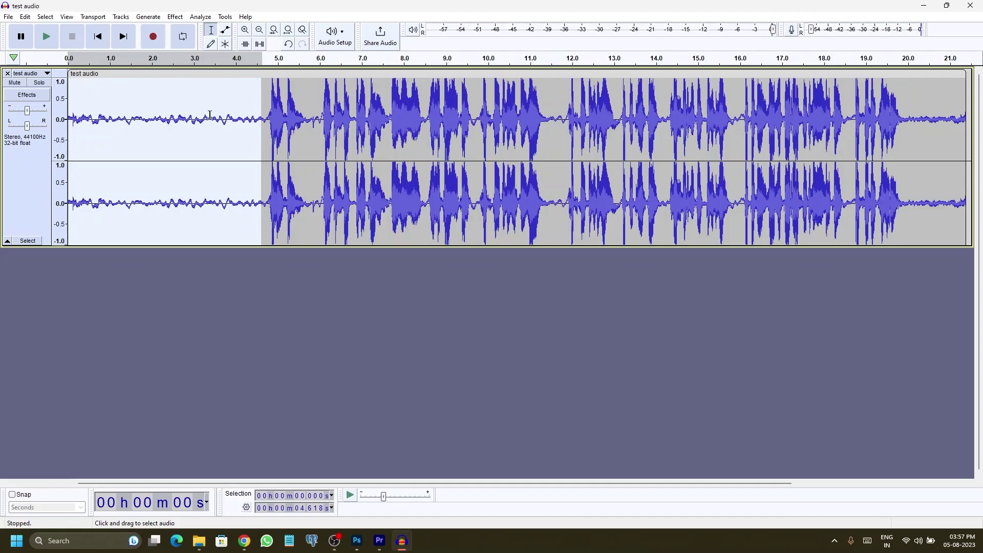
pyautogui.click(253, 124)
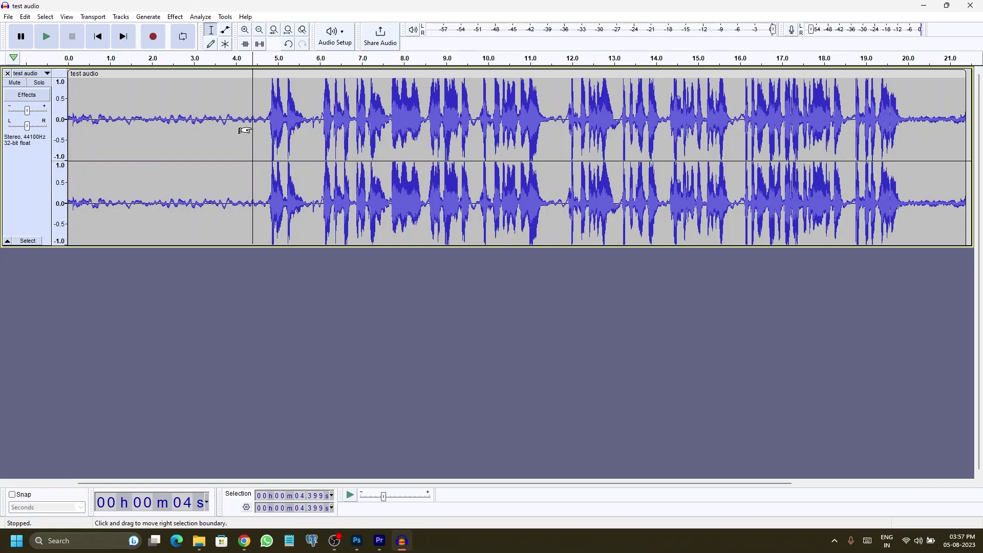
pyautogui.moveTo(245, 131); pyautogui.dragTo(53, 124)
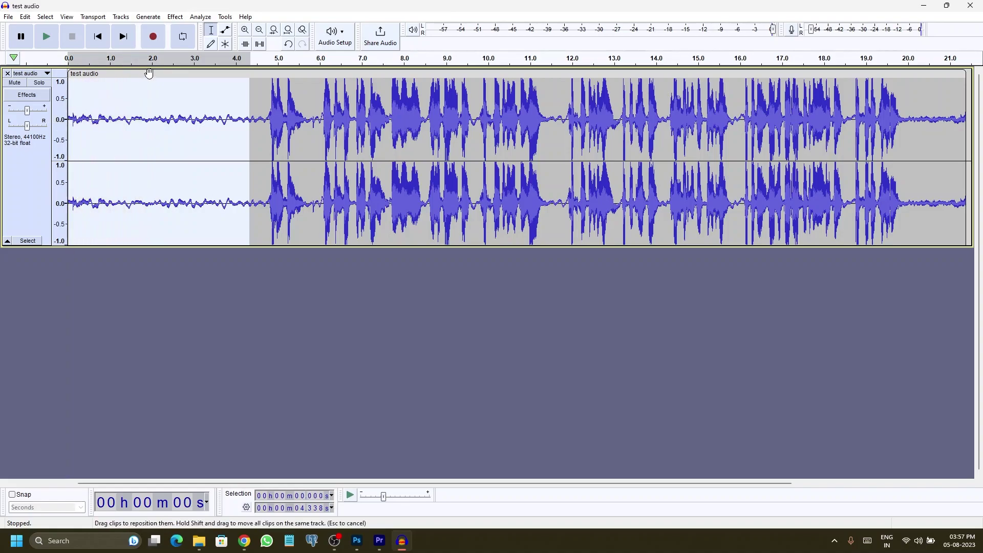
pyautogui.click(175, 16)
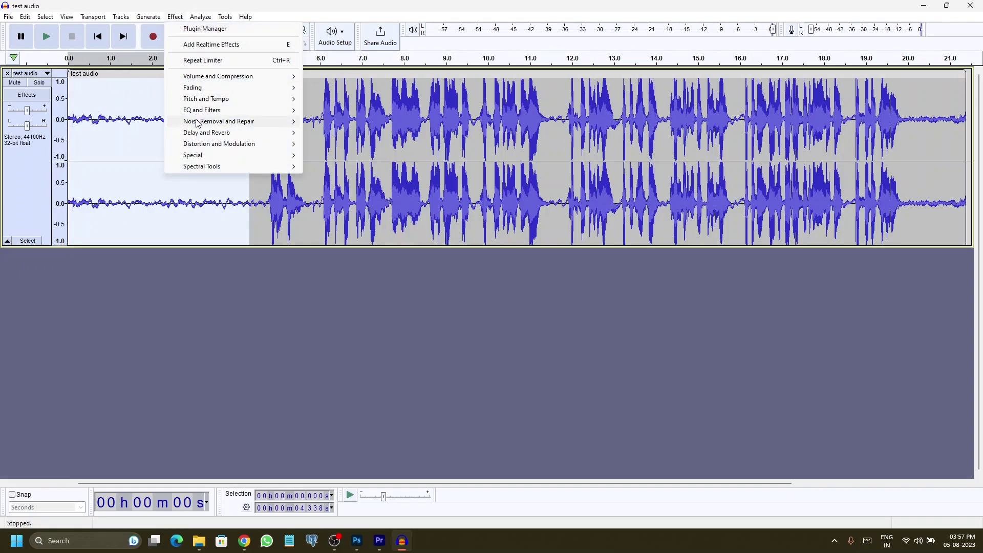
pyautogui.moveTo(197, 123)
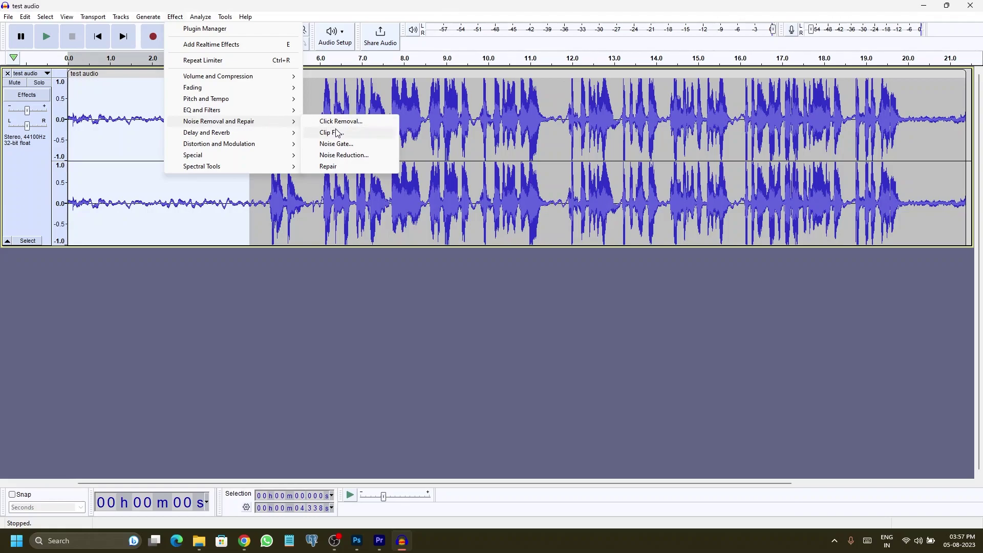
pyautogui.click(352, 159)
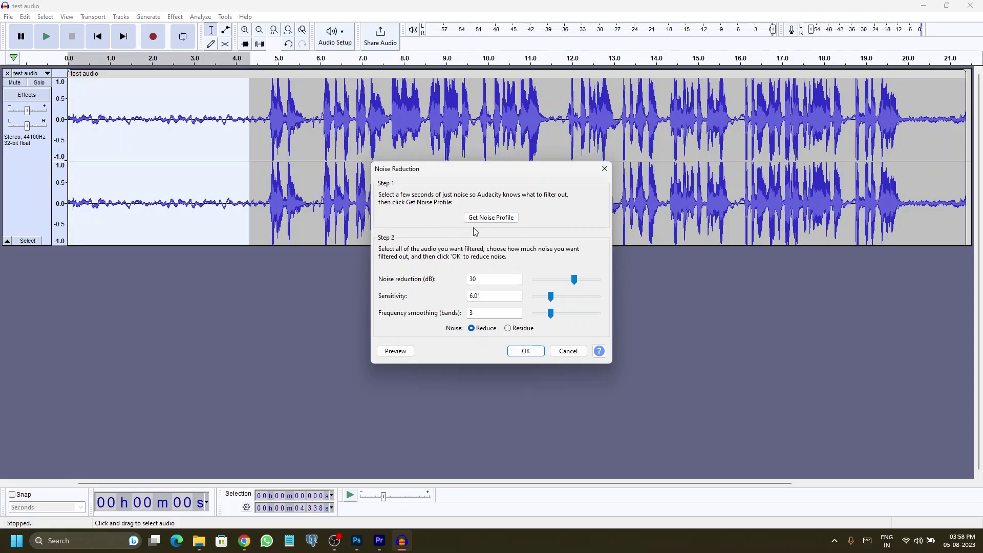
pyautogui.click(493, 219)
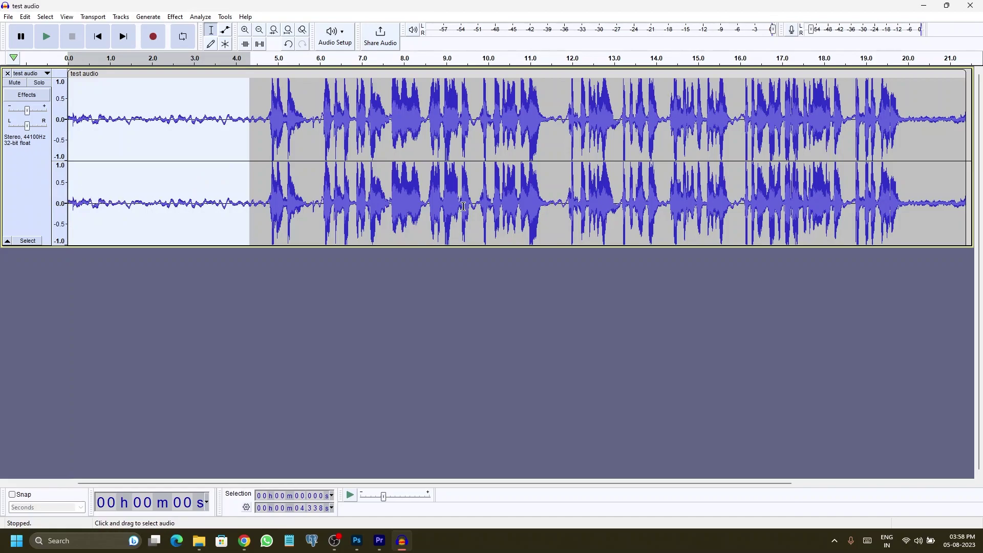
# - Apply Noise Reduction to the entire track with 30 dB reduction, sensitivity 6.01 and 3 frequency smoothing bands
pyautogui.click(29, 241)
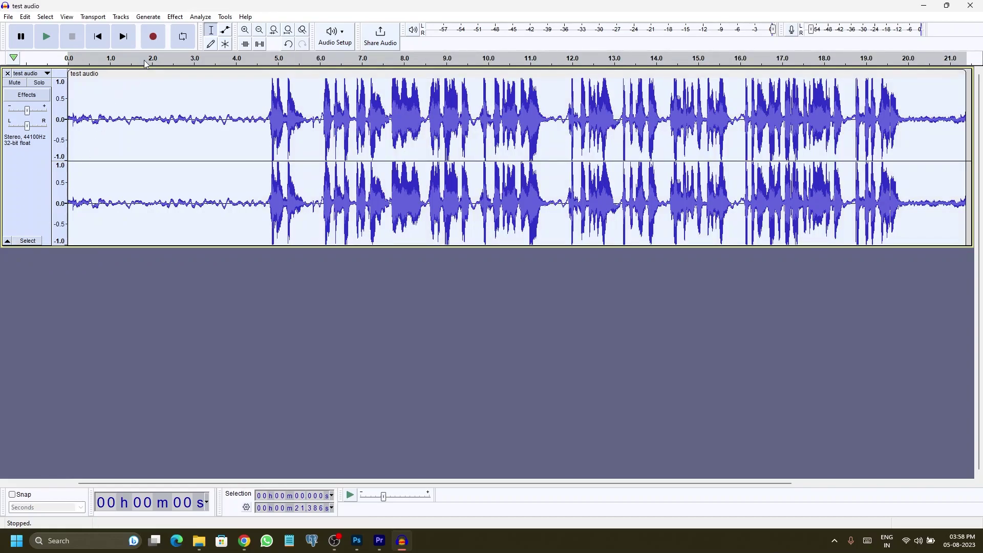
pyautogui.click(174, 17)
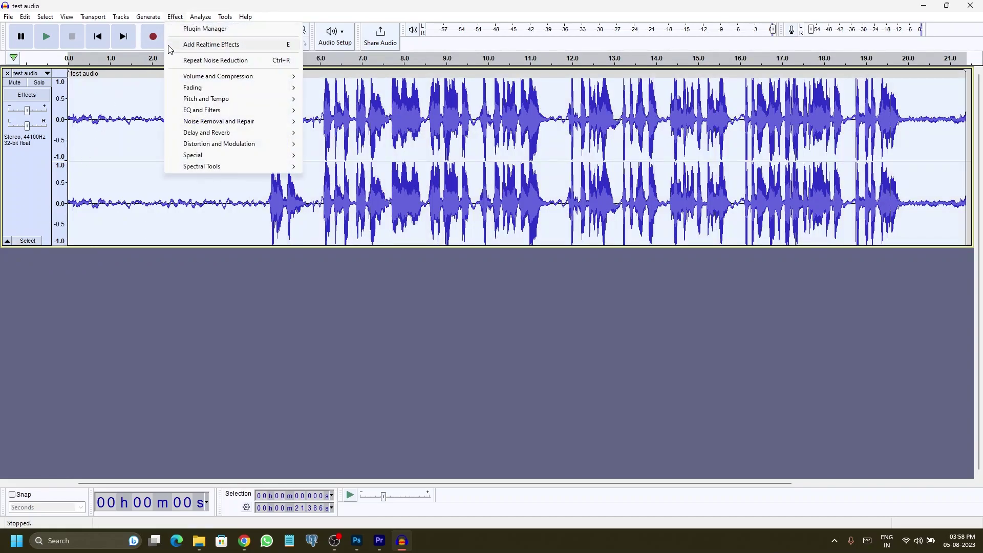
pyautogui.moveTo(187, 125)
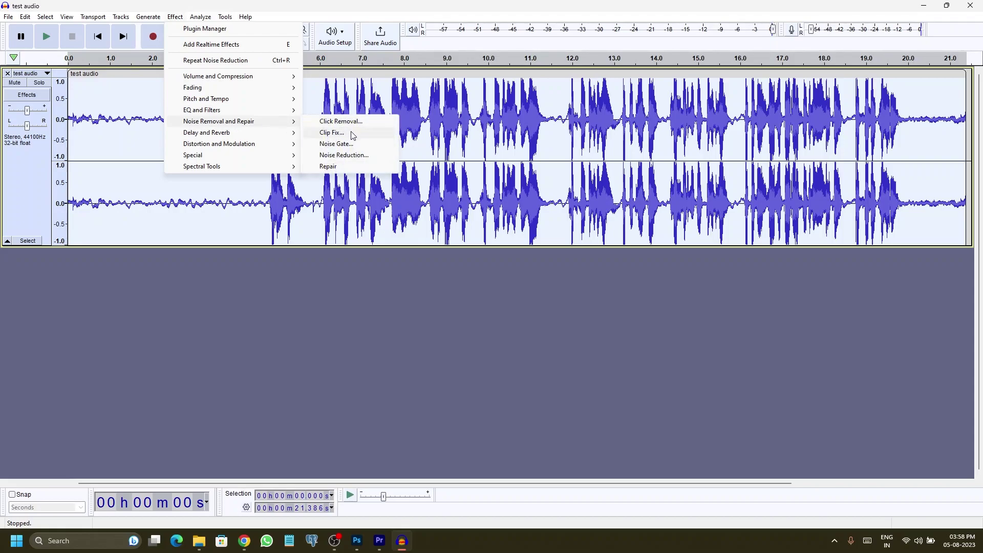
pyautogui.click(367, 156)
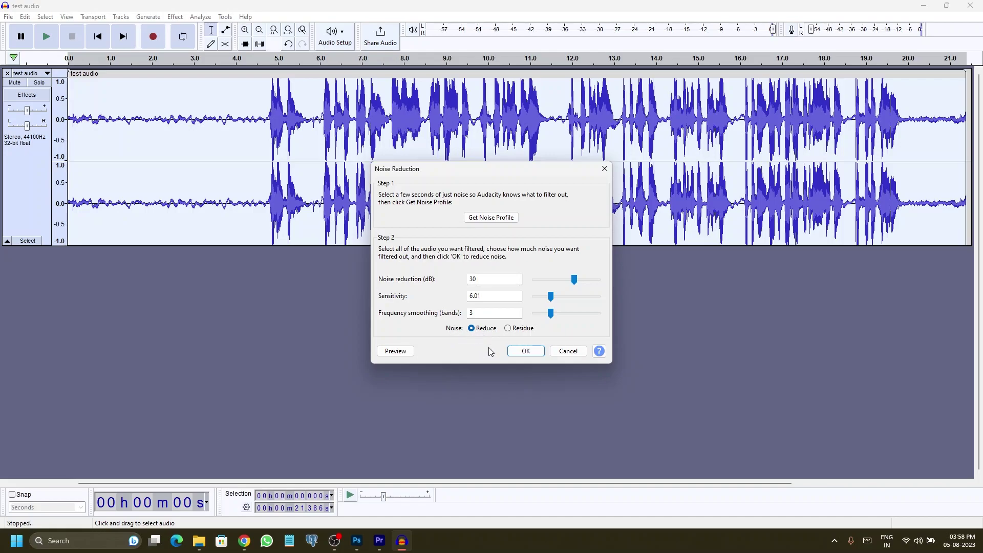
pyautogui.click(531, 350)
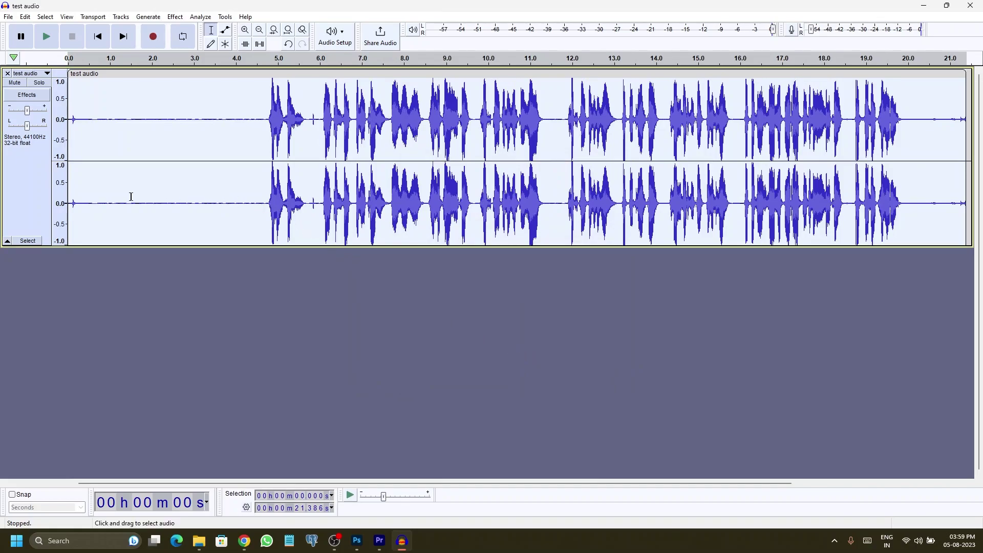
# - Amplify the entire track by -0.86 dB with a new peak amplitude of 0.0 dB and clipping not allowed
pyautogui.click(85, 202)
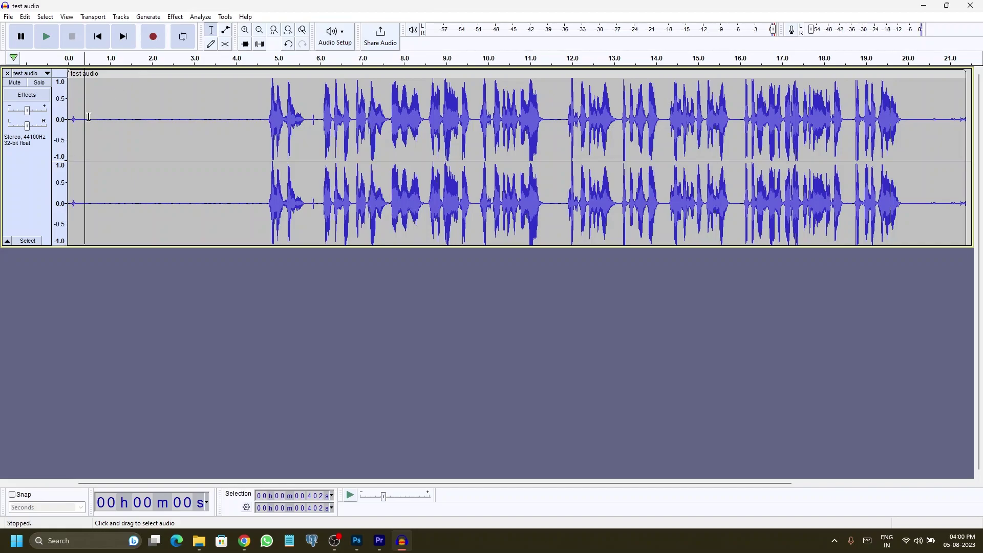
pyautogui.click(28, 242)
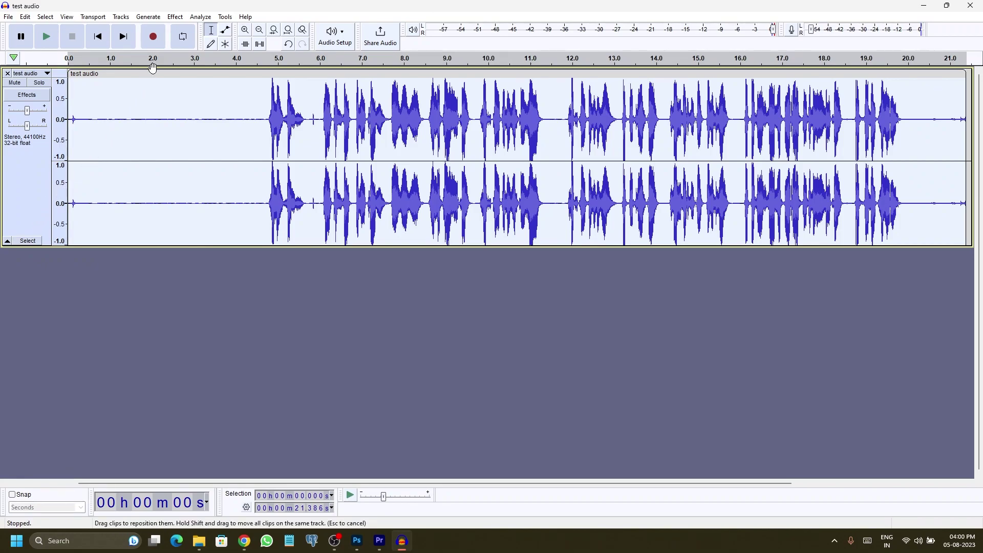
pyautogui.click(175, 17)
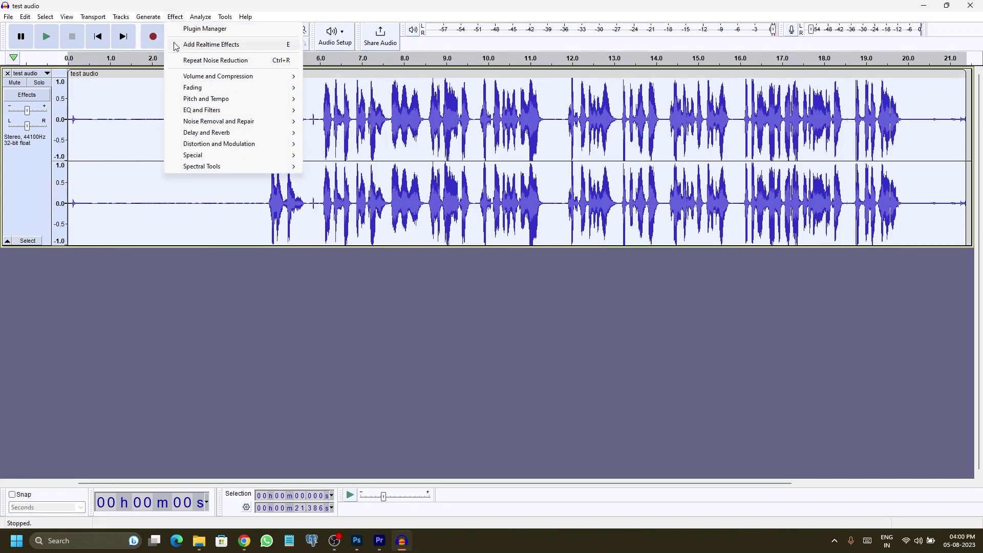
pyautogui.moveTo(210, 78)
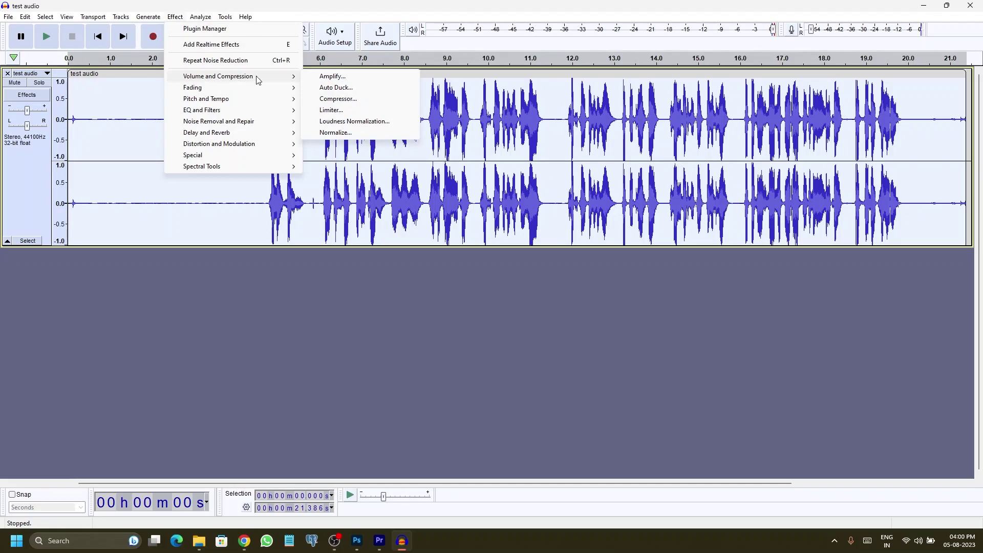
pyautogui.click(367, 78)
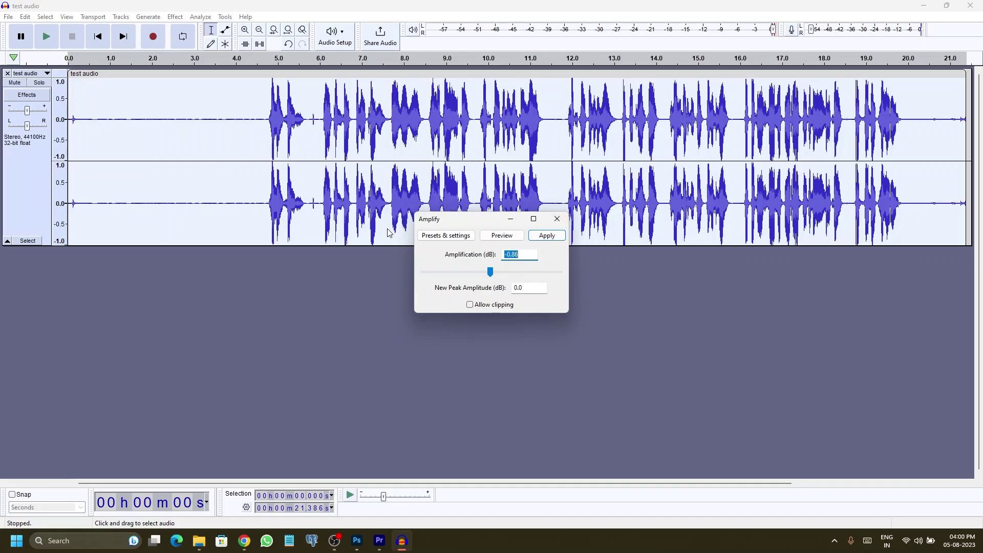
pyautogui.click(547, 235)
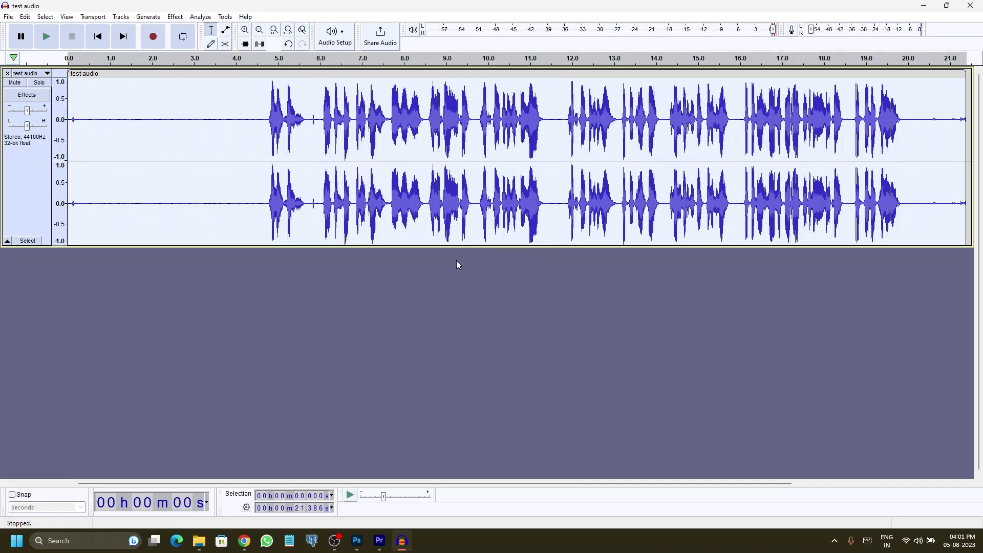
# - Apply the Compressor to the track with -12 dB threshold, -40 dB noise floor, 2:1 ratio, 0.20 s attack, 1.0 s release and make-up gain on
pyautogui.click(175, 17)
pyautogui.moveTo(195, 77)
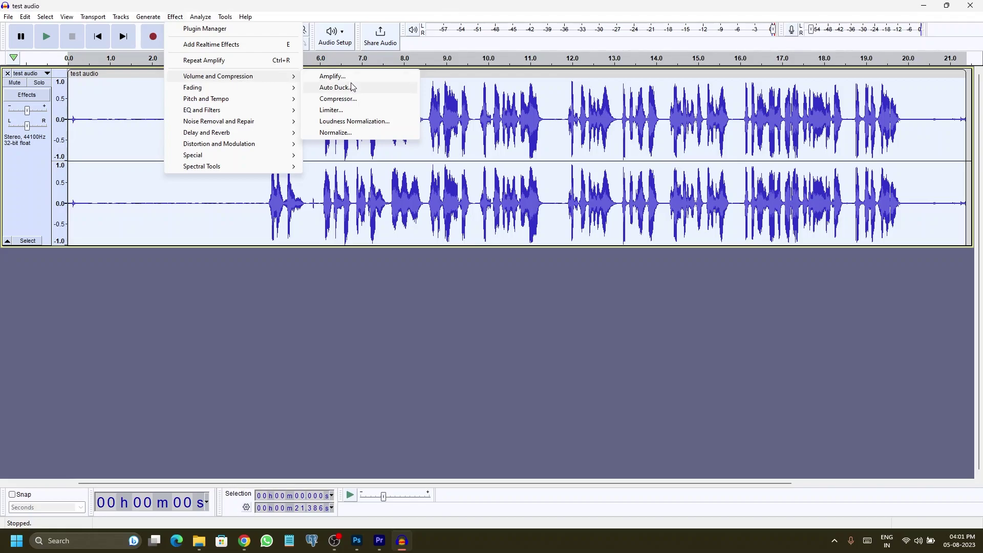
pyautogui.click(370, 103)
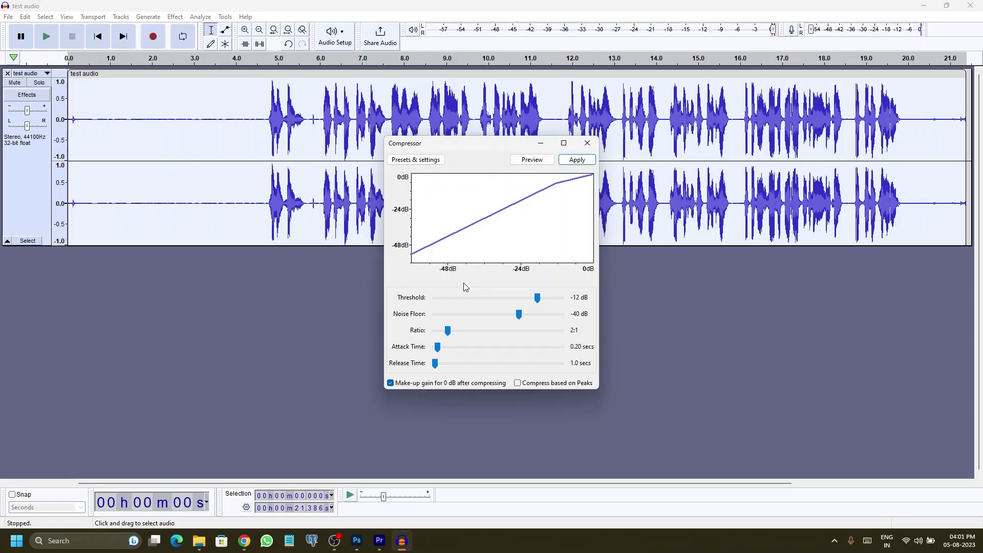
pyautogui.click(576, 161)
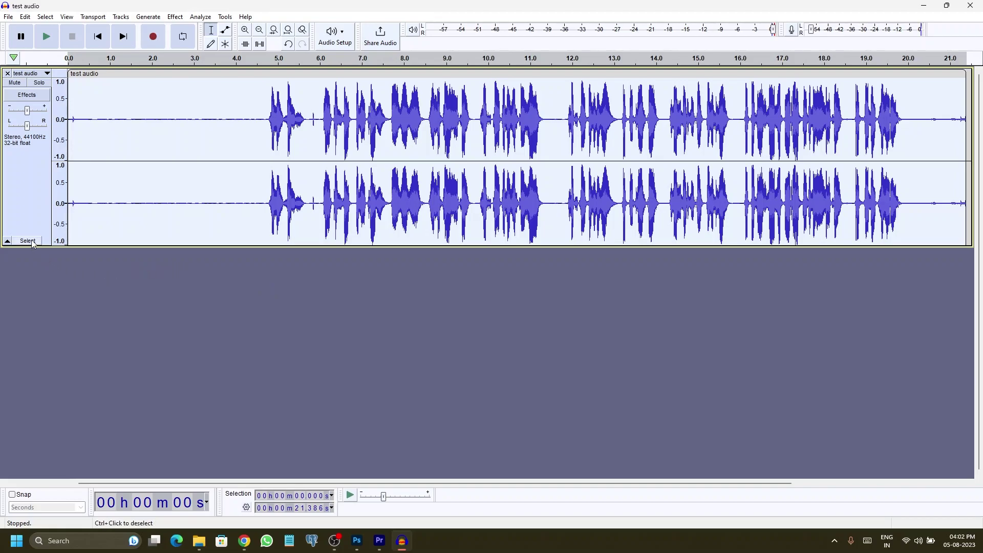
# - Apply Filter Curve EQ to the entire track using the Bass Boost factory preset
pyautogui.click(174, 17)
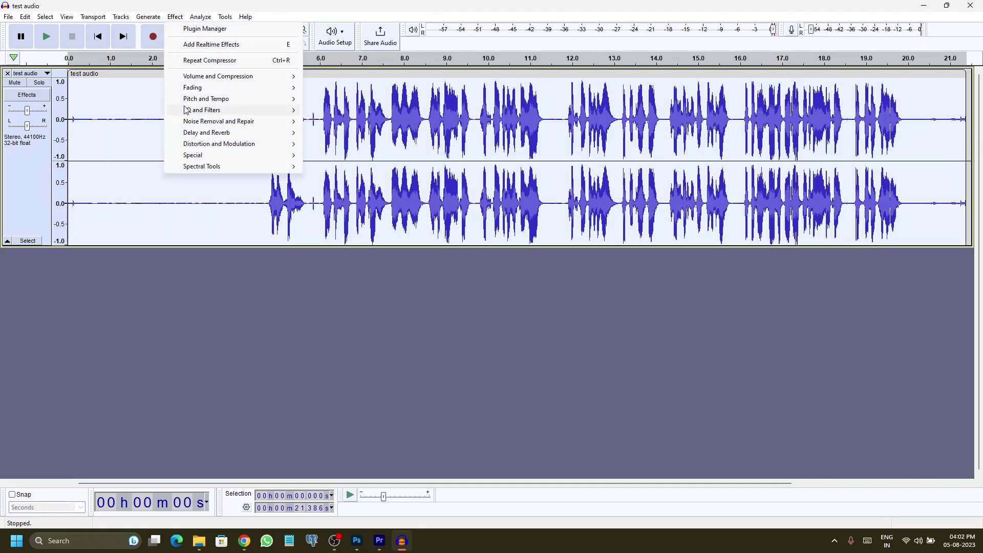
pyautogui.moveTo(186, 111)
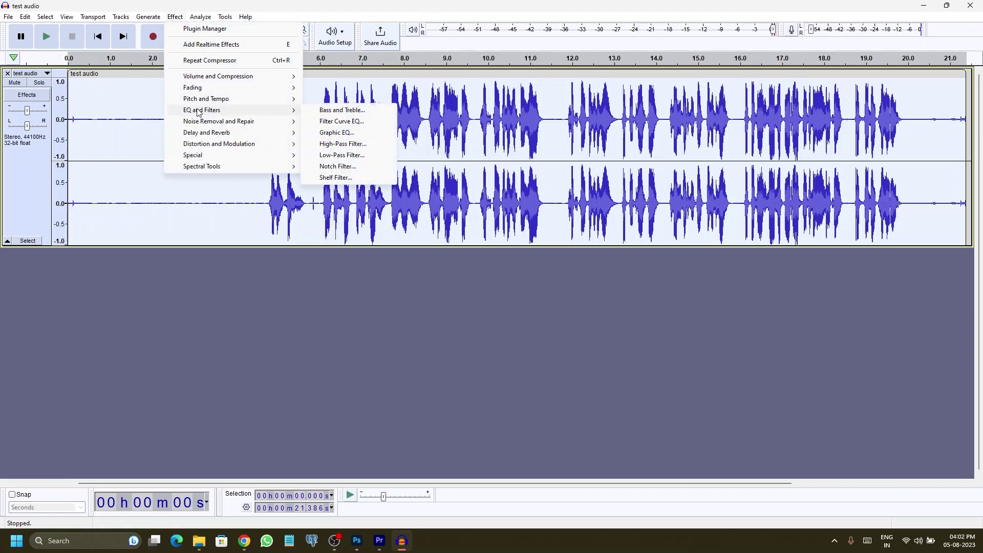
pyautogui.click(370, 124)
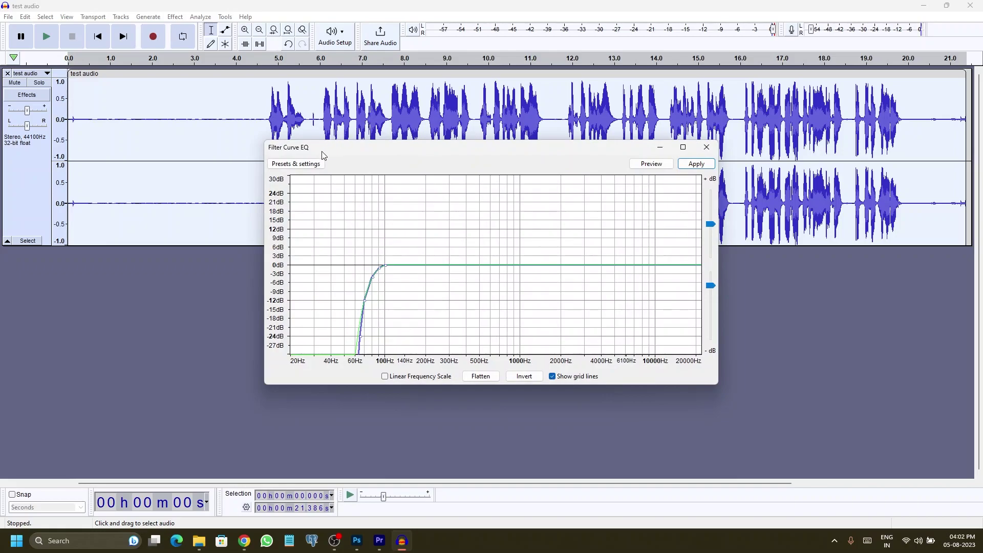
pyautogui.click(308, 164)
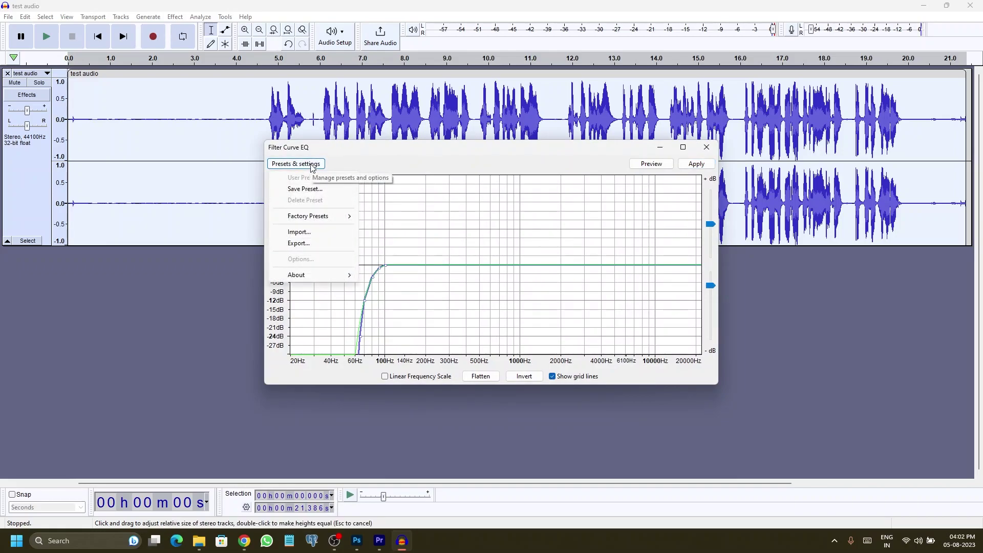
pyautogui.moveTo(322, 218)
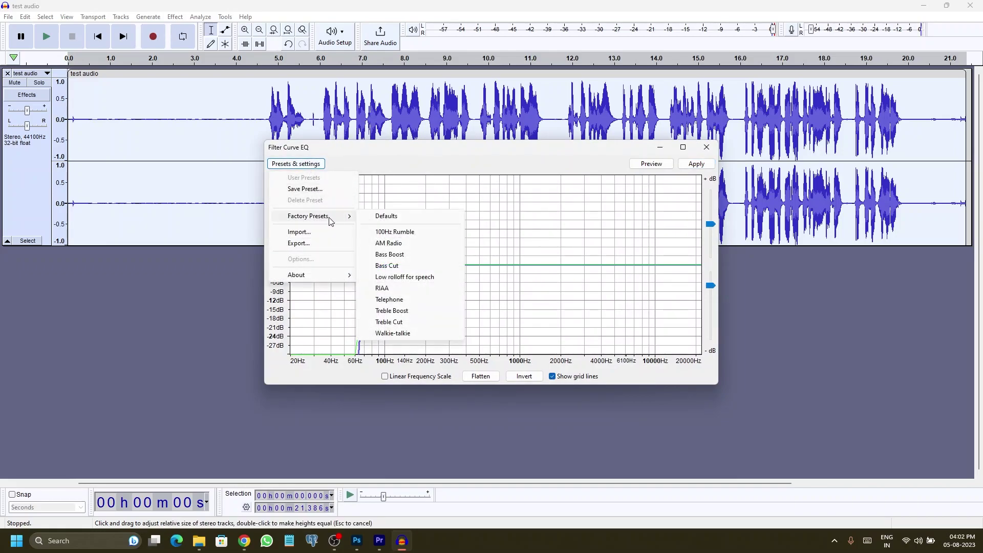
pyautogui.click(417, 257)
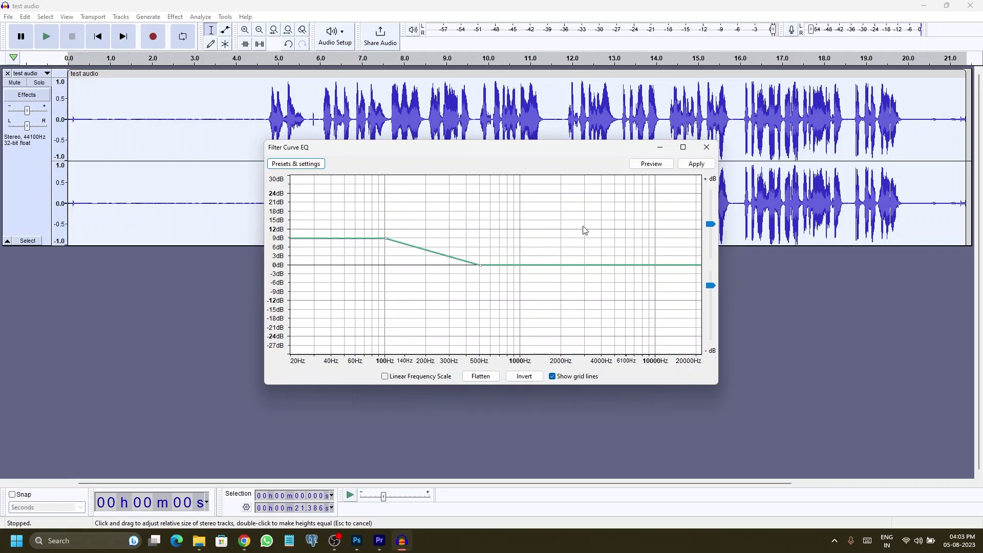
pyautogui.click(694, 164)
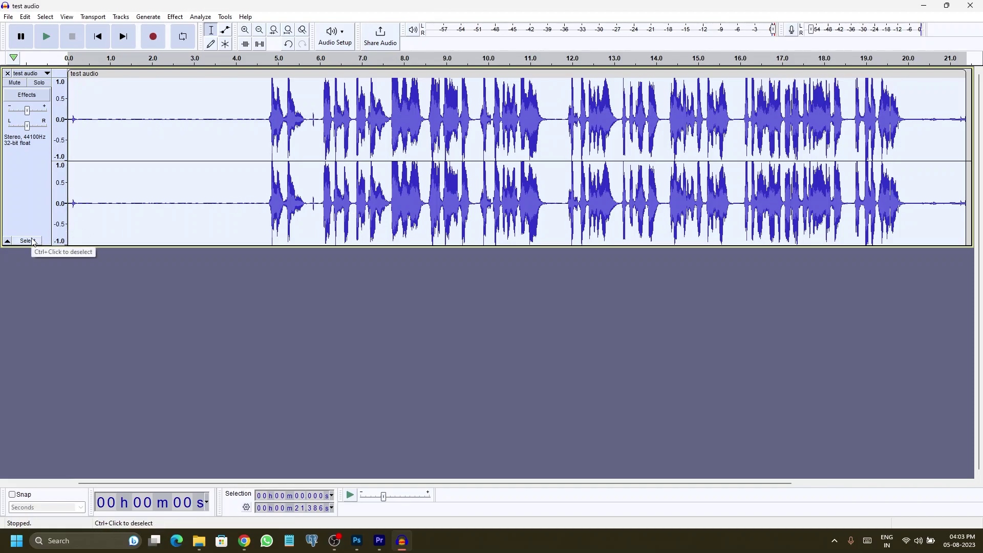
# - Apply Filter Curve EQ to the entire track using the Treble Boost factory preset
pyautogui.click(175, 18)
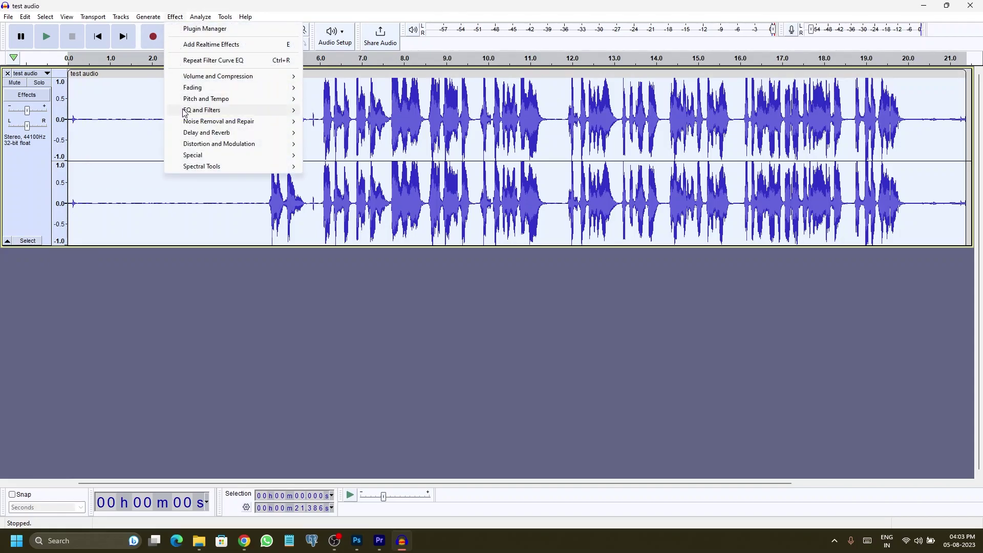
pyautogui.click(334, 123)
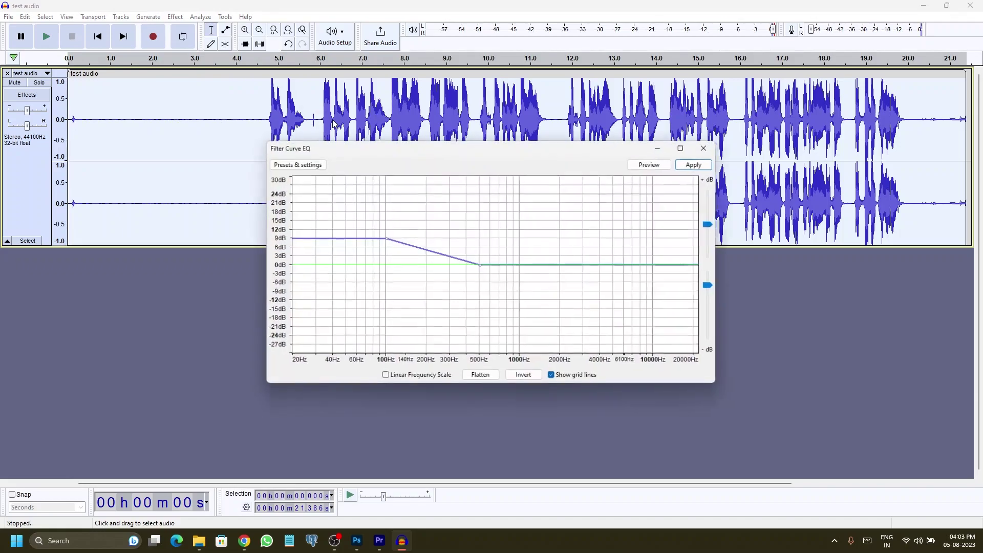
pyautogui.click(301, 167)
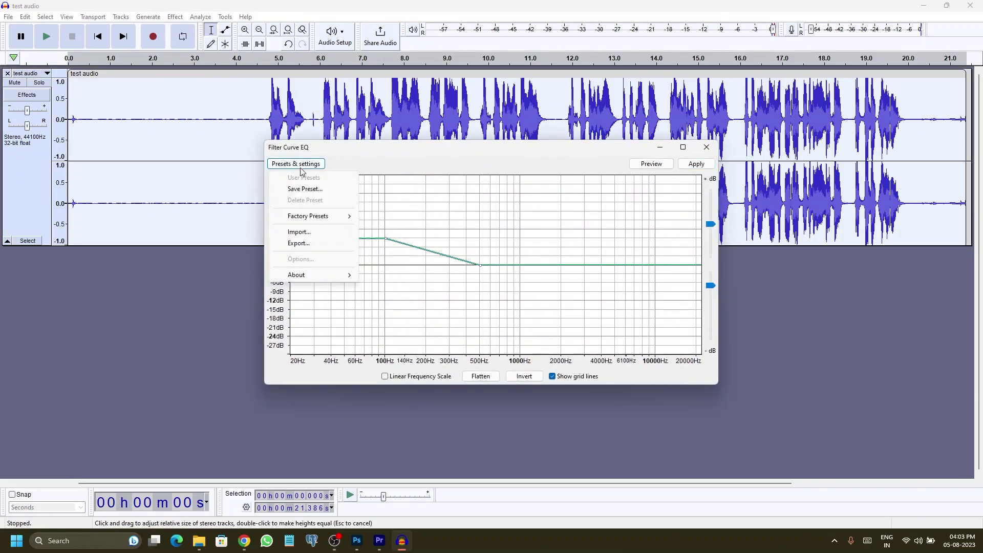
pyautogui.moveTo(312, 217)
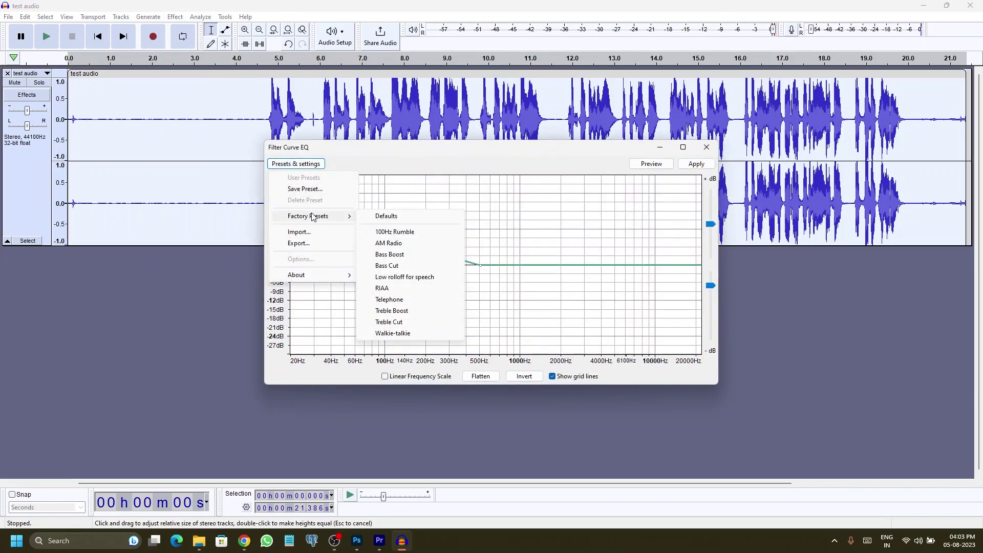
pyautogui.click(415, 314)
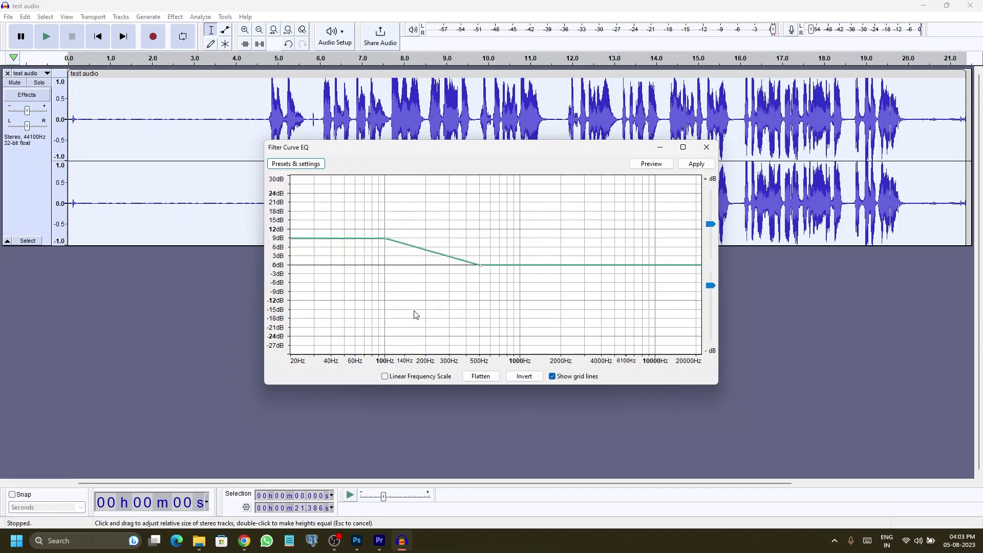
pyautogui.click(693, 165)
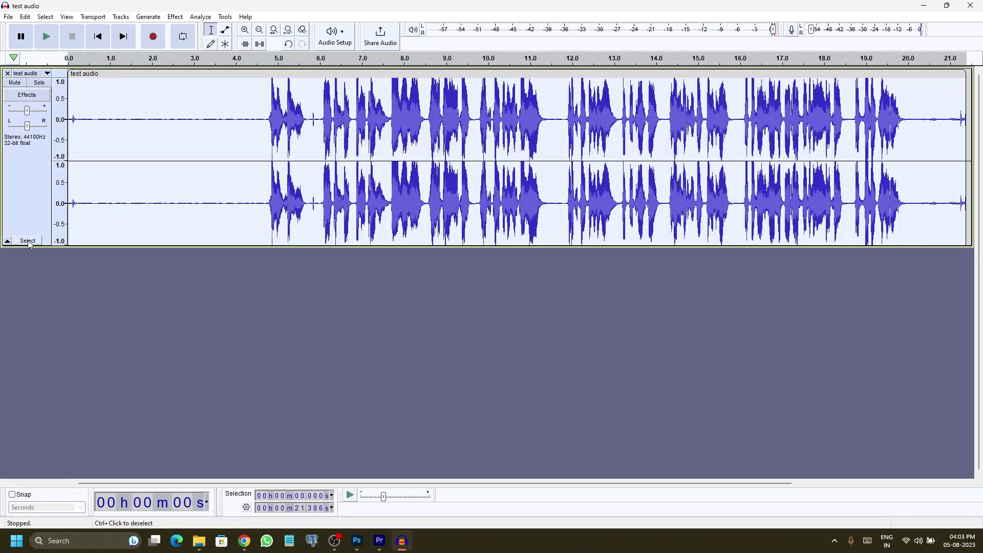
# - Apply Filter Curve EQ to the entire track using the Low rolloff for speech factory preset
pyautogui.click(175, 17)
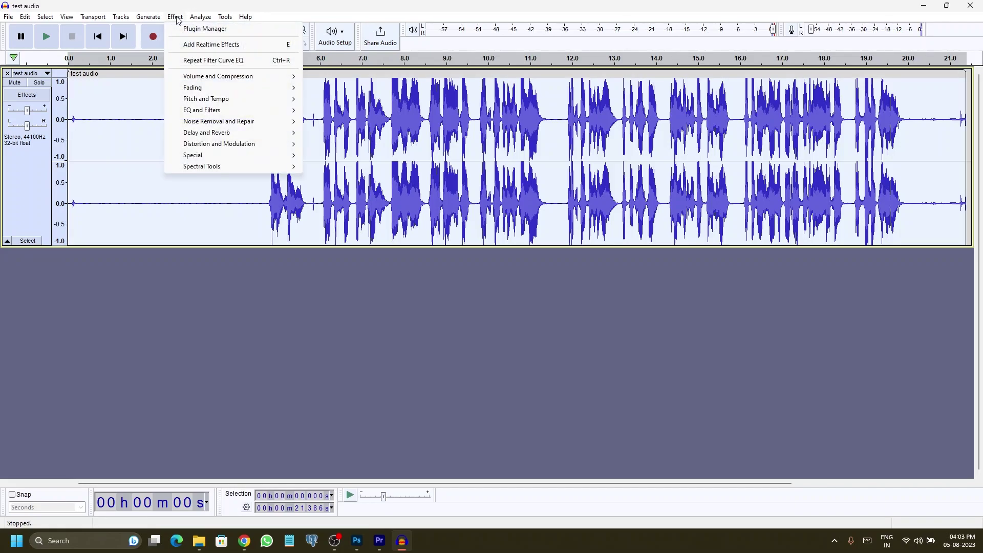
pyautogui.moveTo(197, 110)
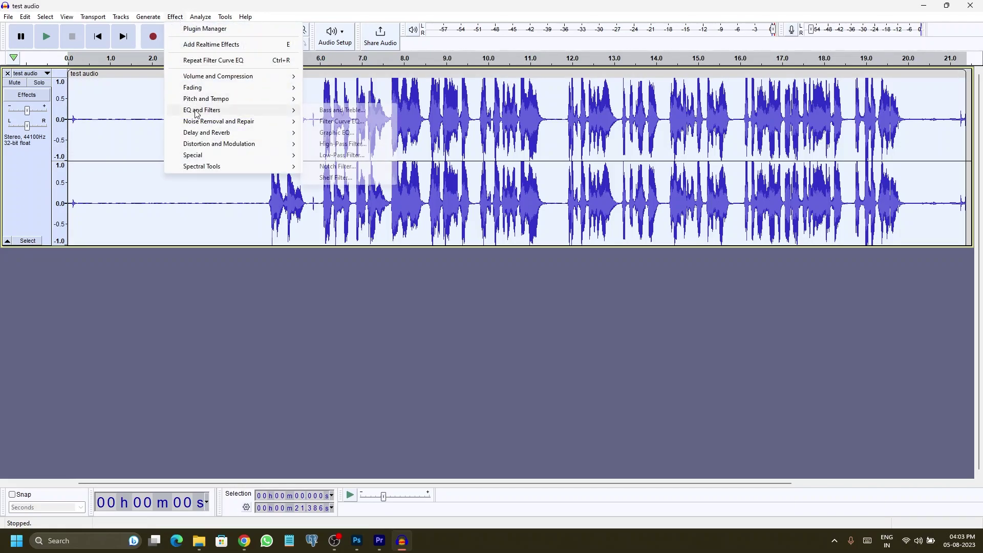
pyautogui.click(323, 123)
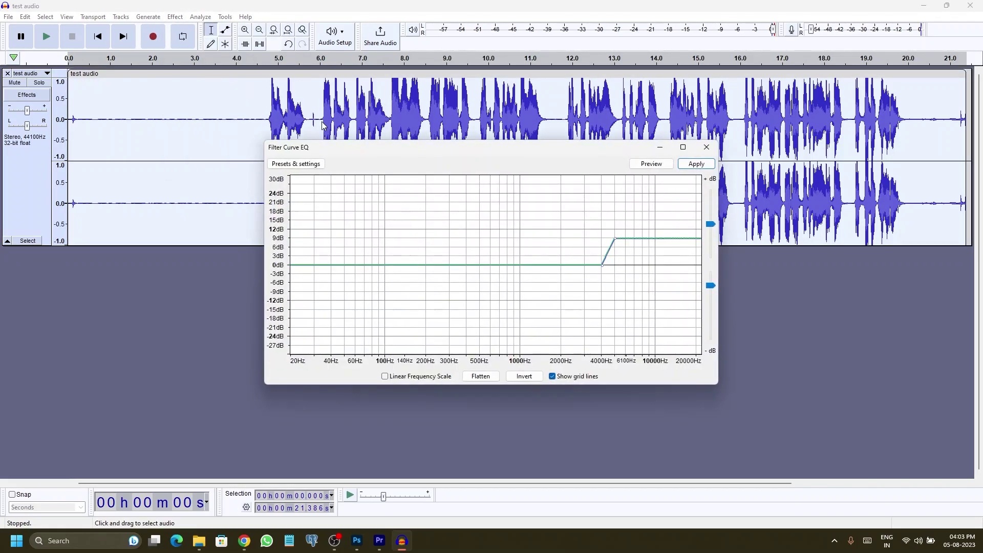
pyautogui.click(310, 164)
pyautogui.moveTo(314, 215)
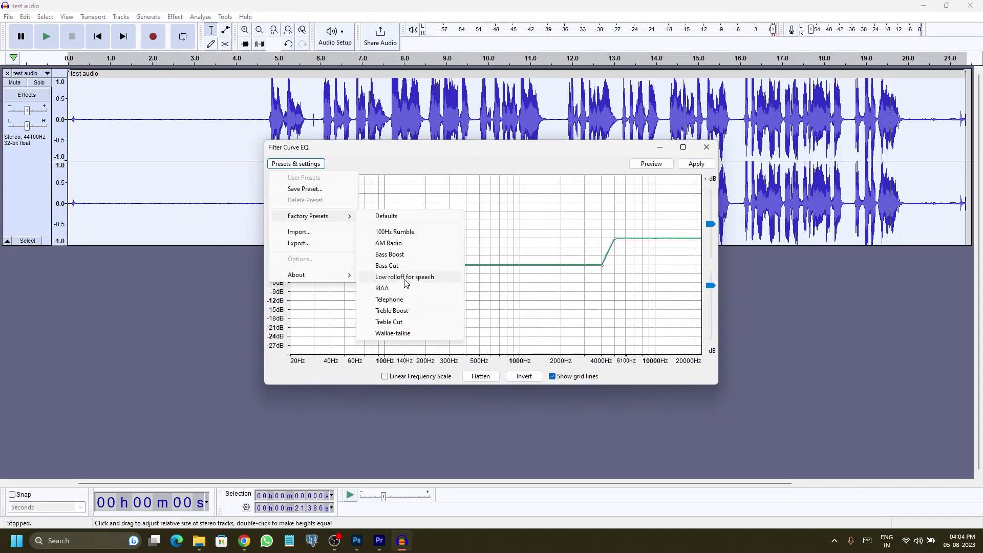
pyautogui.click(443, 283)
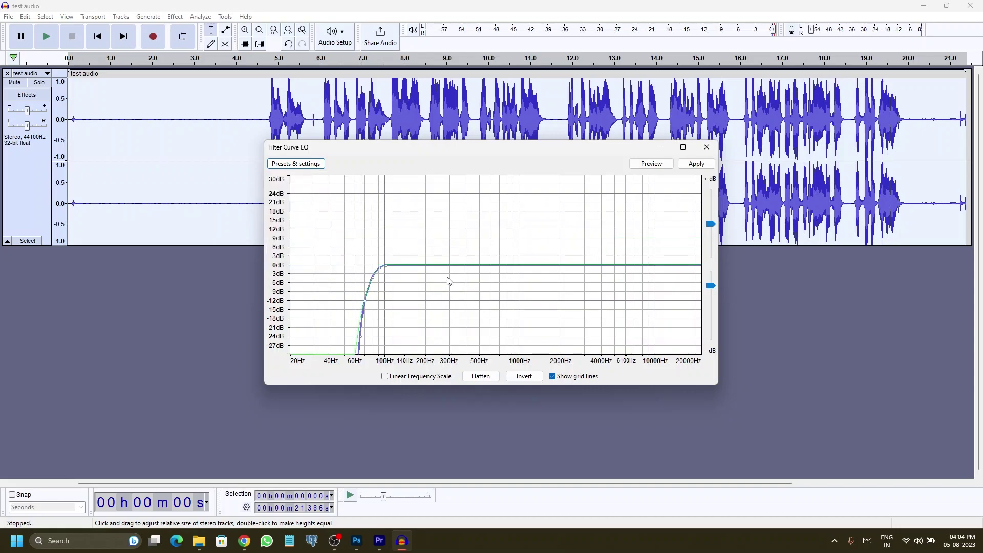
pyautogui.click(695, 164)
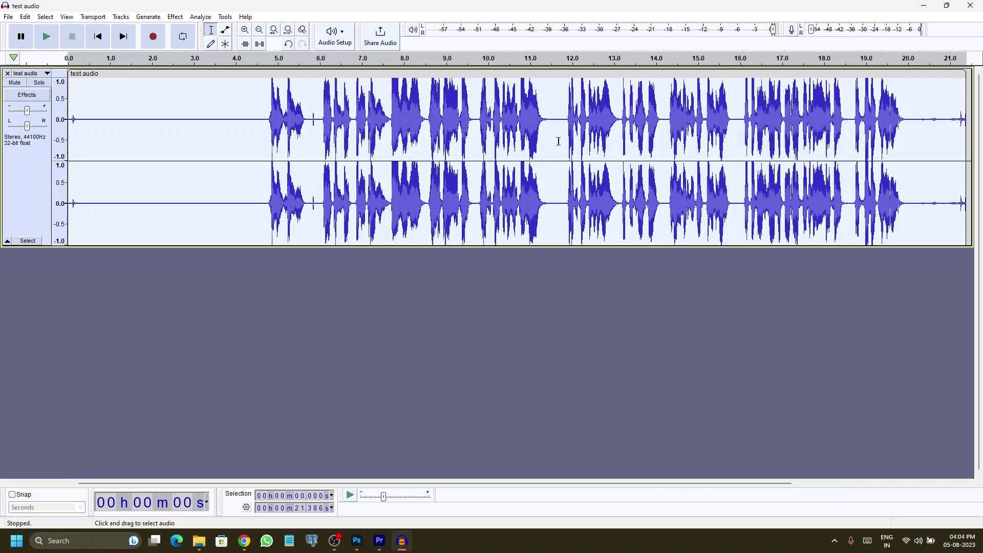
# - Apply a Hard Limit Limiter to the entire track with 0 dB input gains, -3 dB limit, 10 ms hold and no make-up gain
pyautogui.click(26, 241)
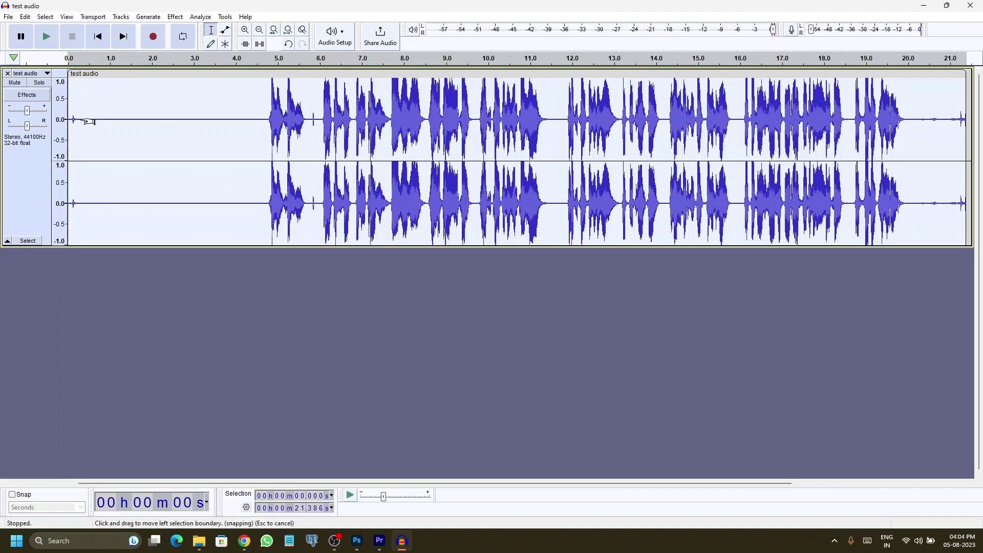
pyautogui.click(174, 18)
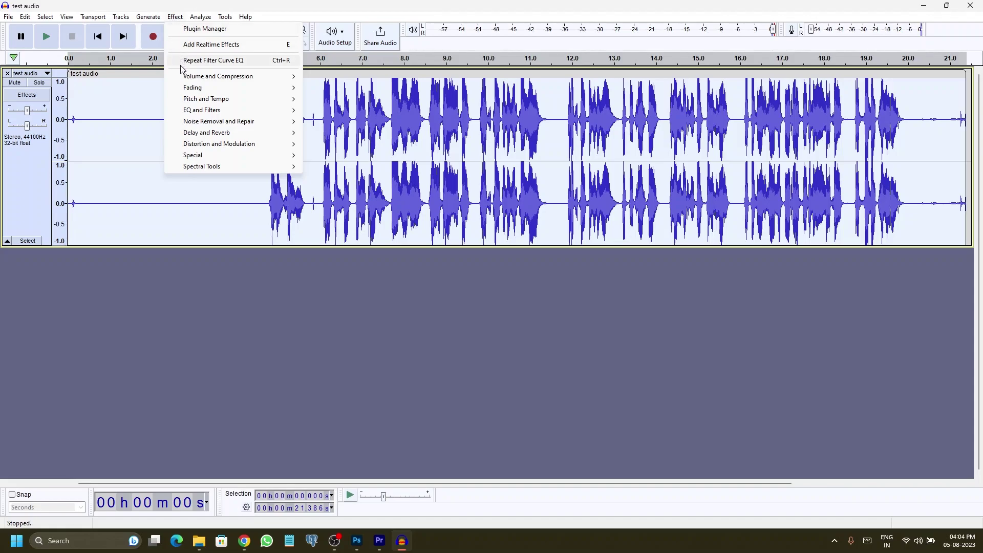
pyautogui.moveTo(185, 79)
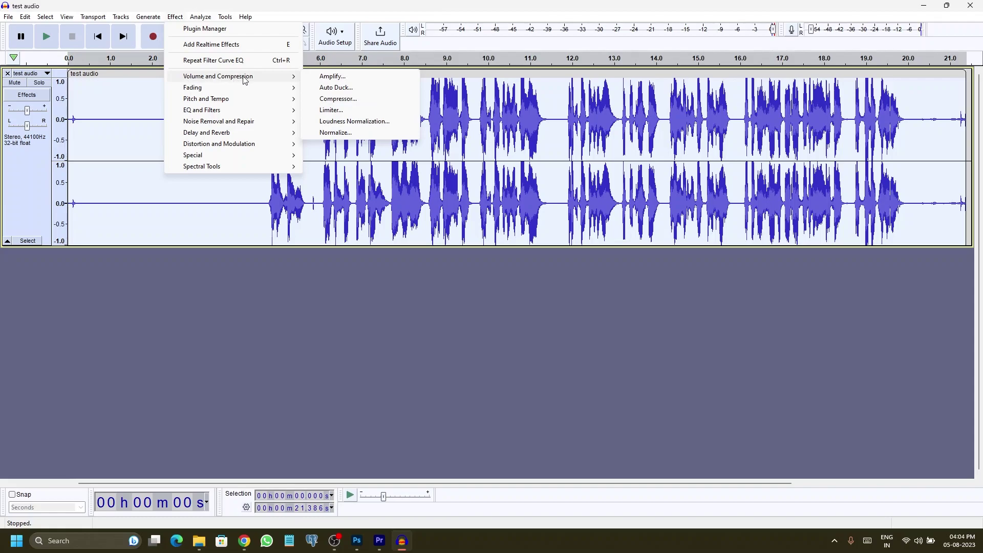
pyautogui.click(345, 112)
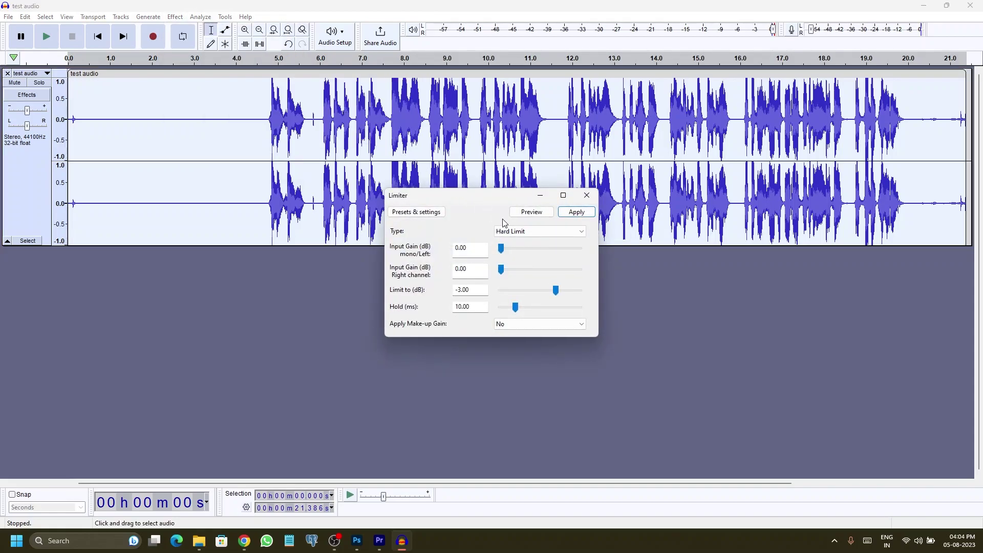
pyautogui.click(534, 239)
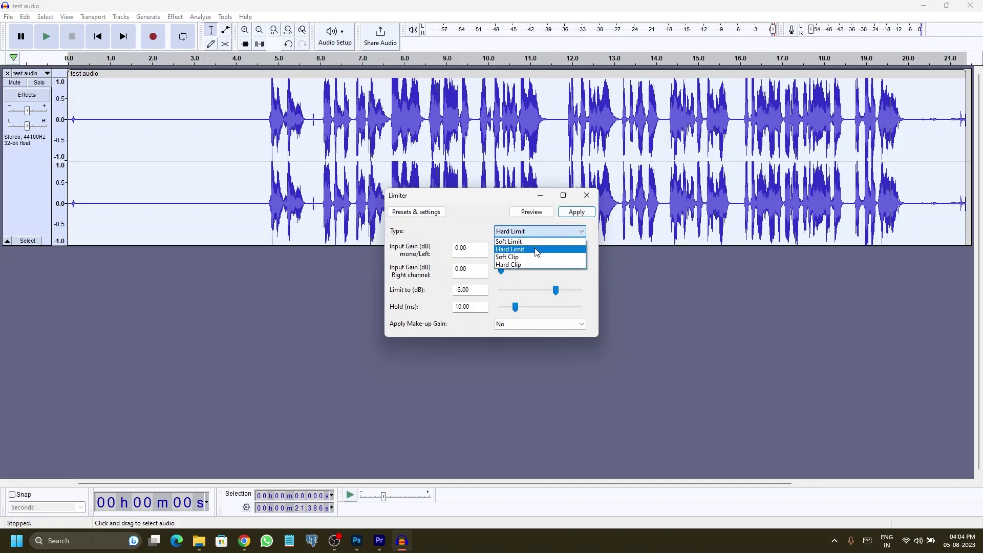
pyautogui.click(539, 249)
pyautogui.click(566, 212)
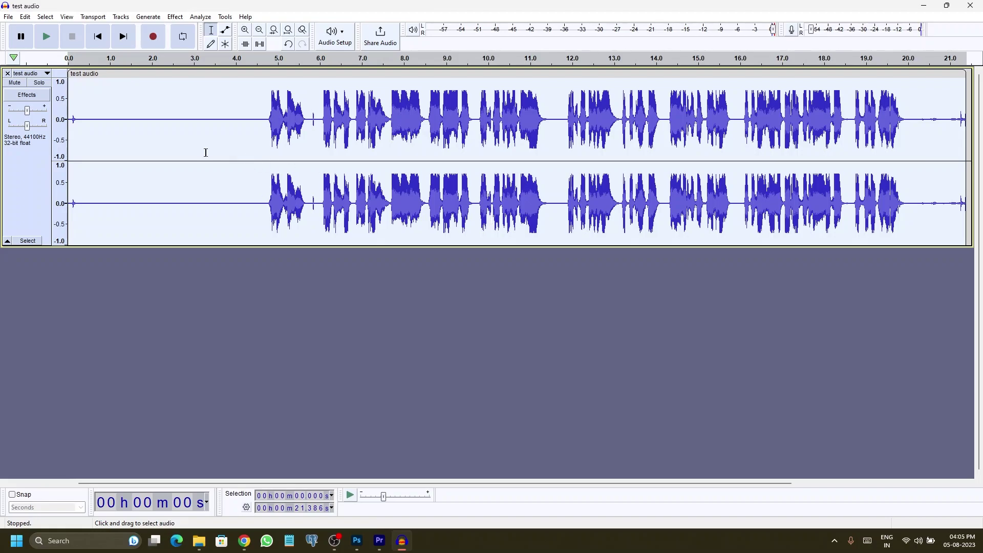
# - Play the limited track back from near its beginning, at about 0.26 s
pyautogui.click(79, 128)
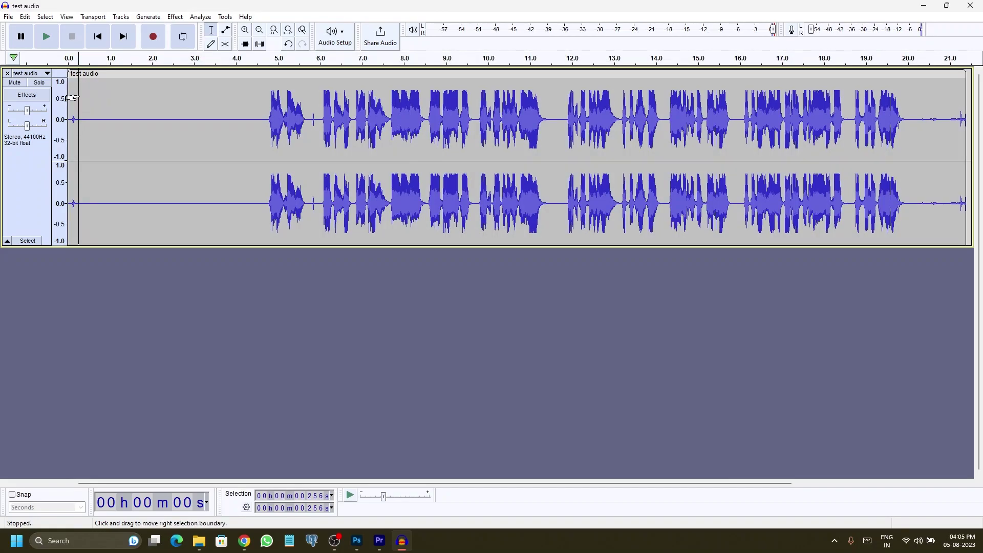
pyautogui.click(46, 37)
# - Capture a noise profile for Noise Reduction from the quiet tail of the track, from about 20.0 s to the end
pyautogui.moveTo(910, 120); pyautogui.dragTo(970, 127)
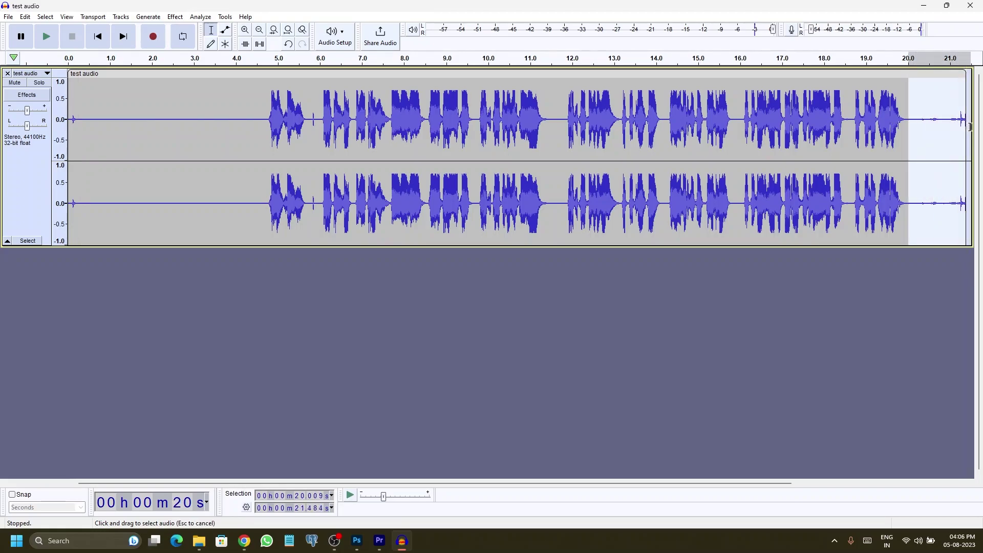
pyautogui.click(176, 17)
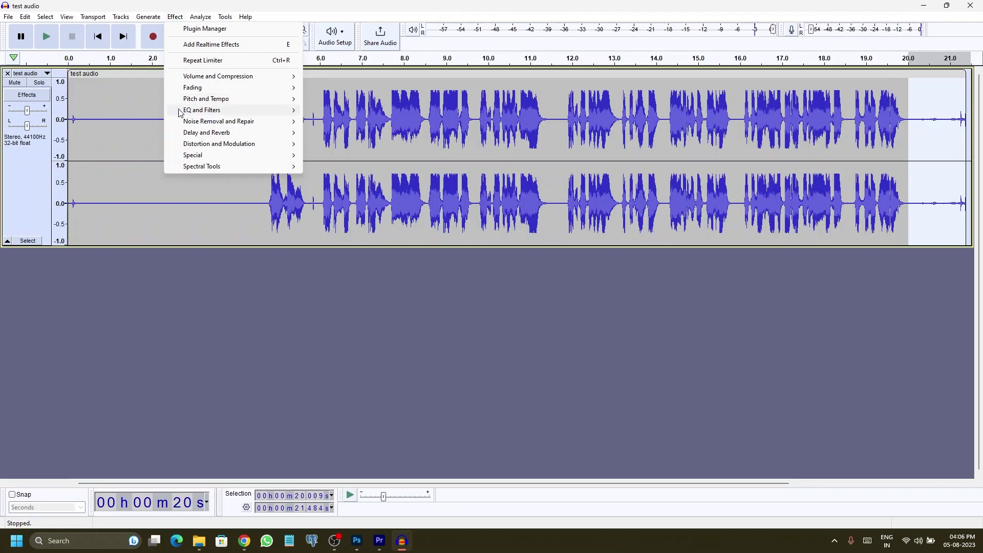
pyautogui.moveTo(184, 125)
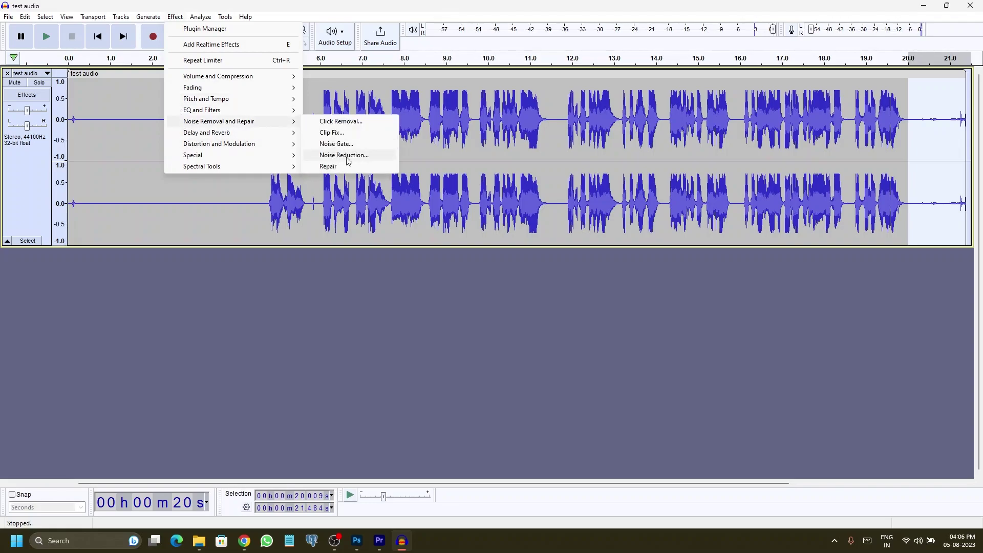
pyautogui.click(365, 156)
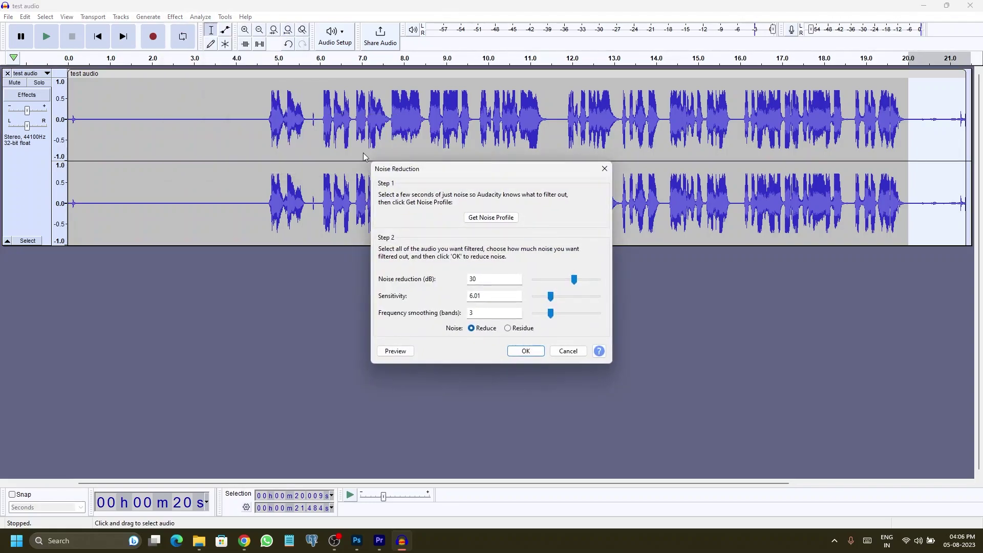
pyautogui.click(482, 217)
# - Reduce noise across the entire track by 30 dB with sensitivity 6.01 and 3 frequency smoothing bands, using the newly captured profile
pyautogui.click(31, 240)
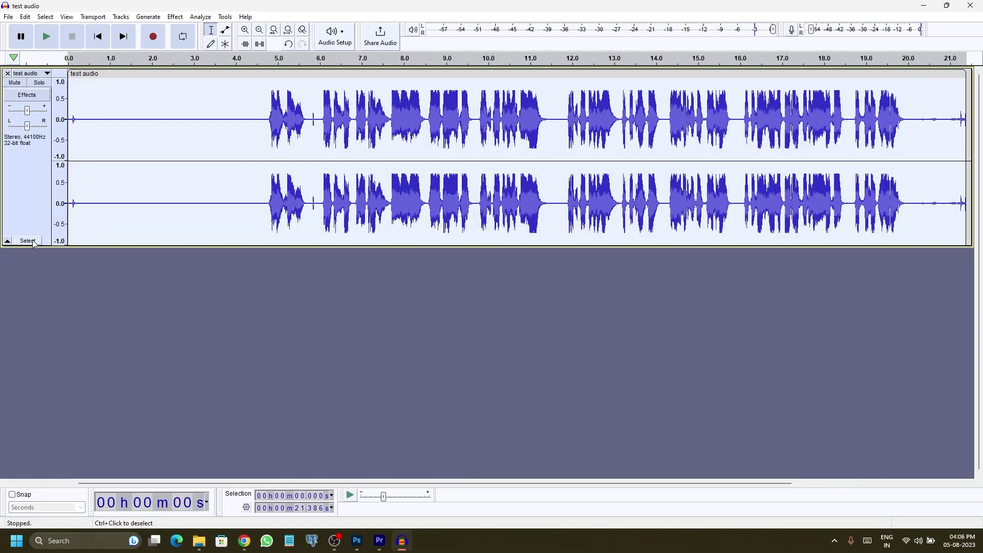
pyautogui.click(175, 17)
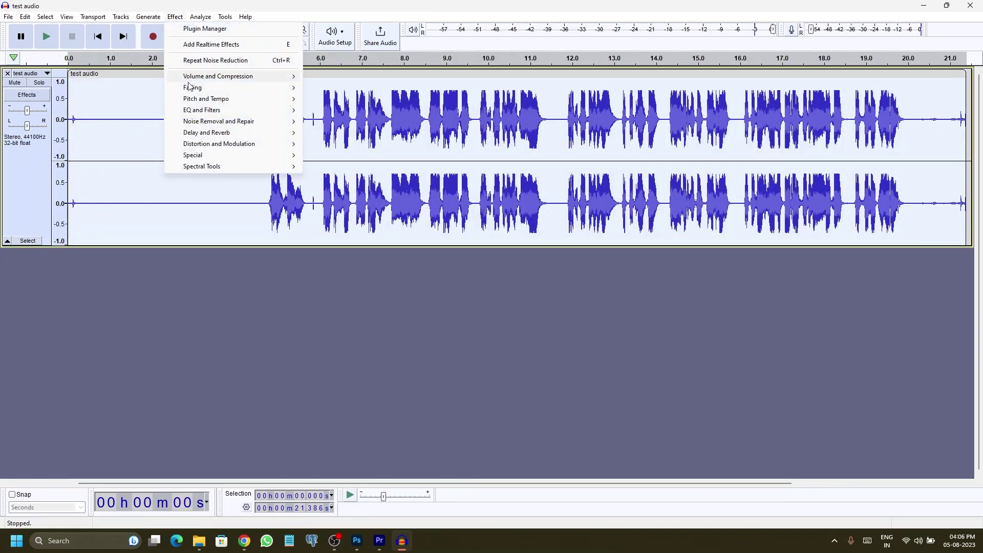
pyautogui.moveTo(230, 122)
pyautogui.click(331, 157)
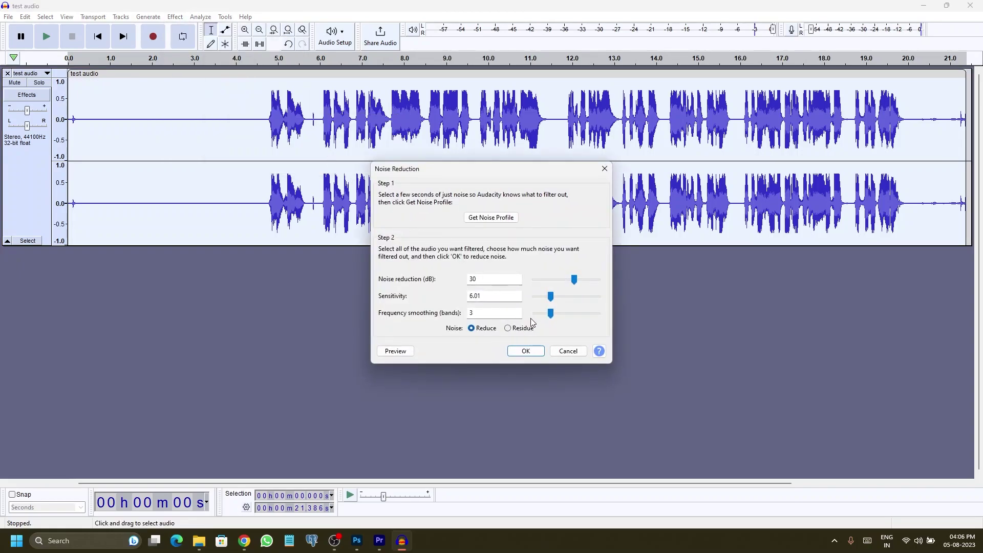
pyautogui.click(526, 352)
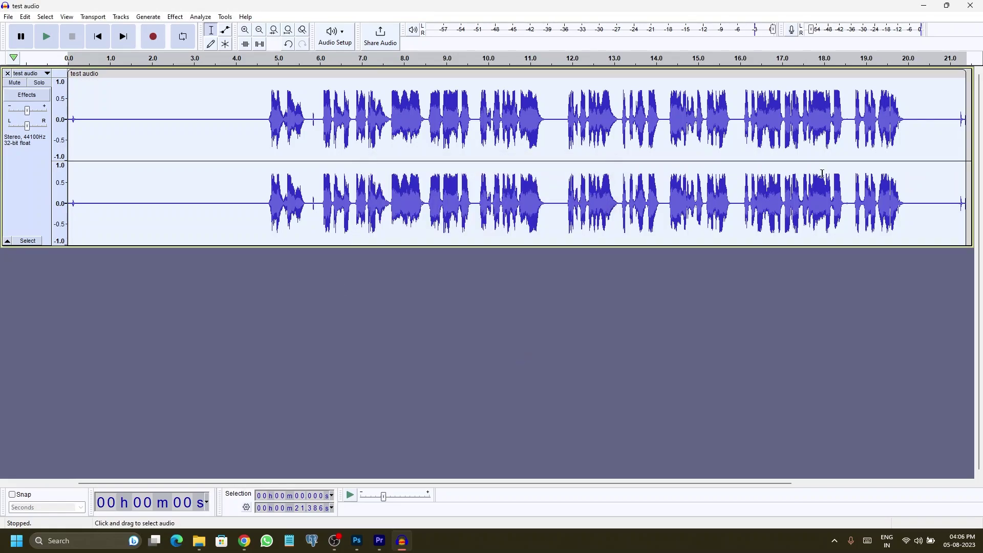
# - Export the audio to the AUDIO FILES folder as a Signed 16-bit PCM WAV named "test audio final", leaving the metadata tags empty
pyautogui.click(83, 121)
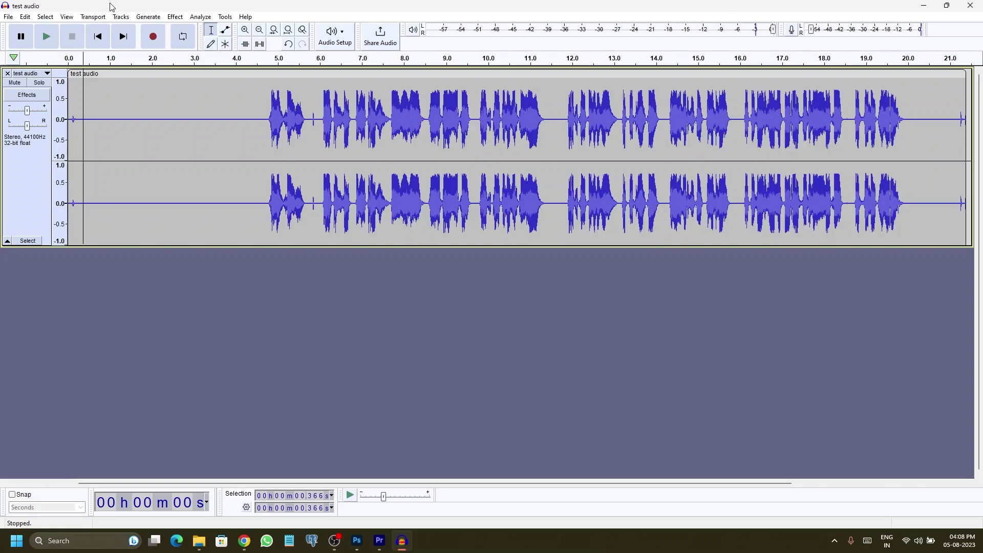
pyautogui.click(9, 17)
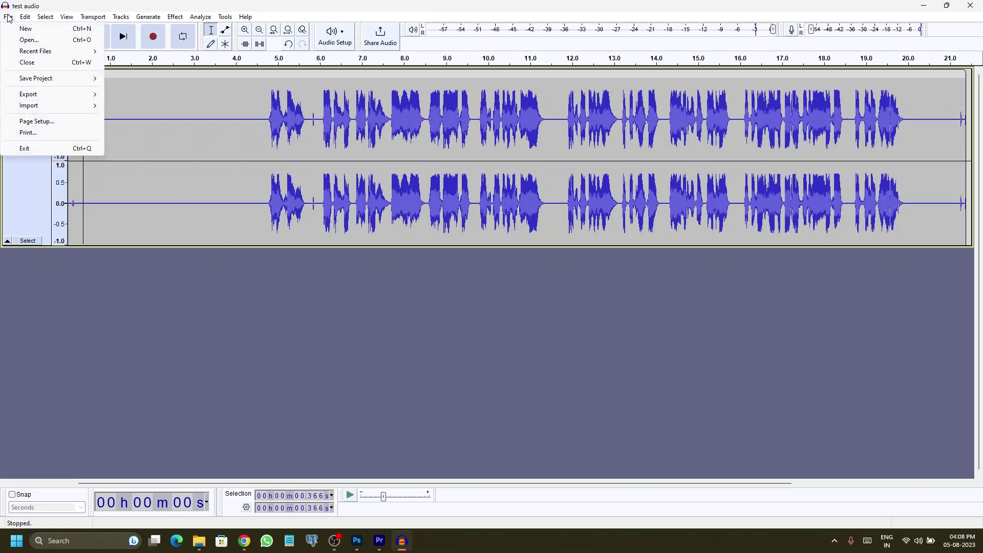
pyautogui.moveTo(31, 95)
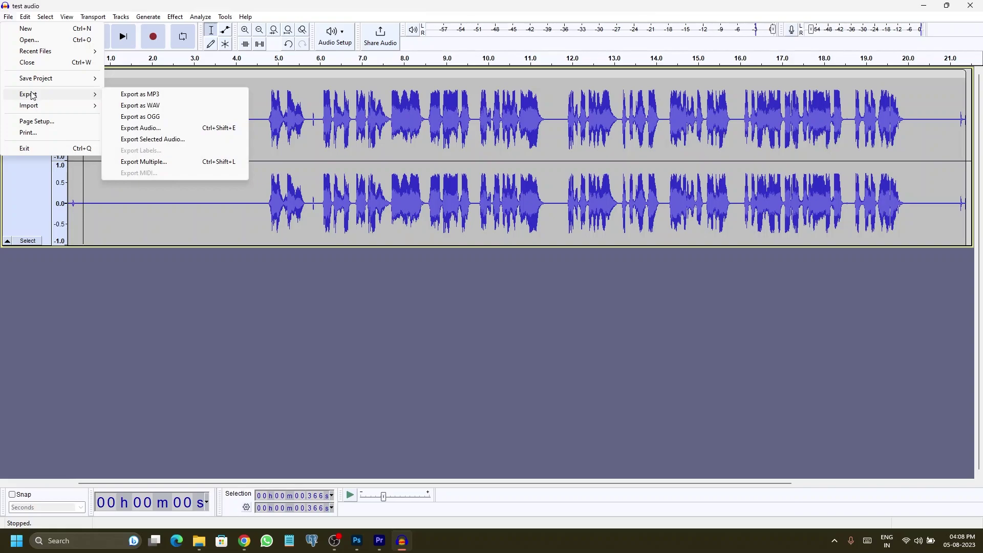
pyautogui.click(180, 107)
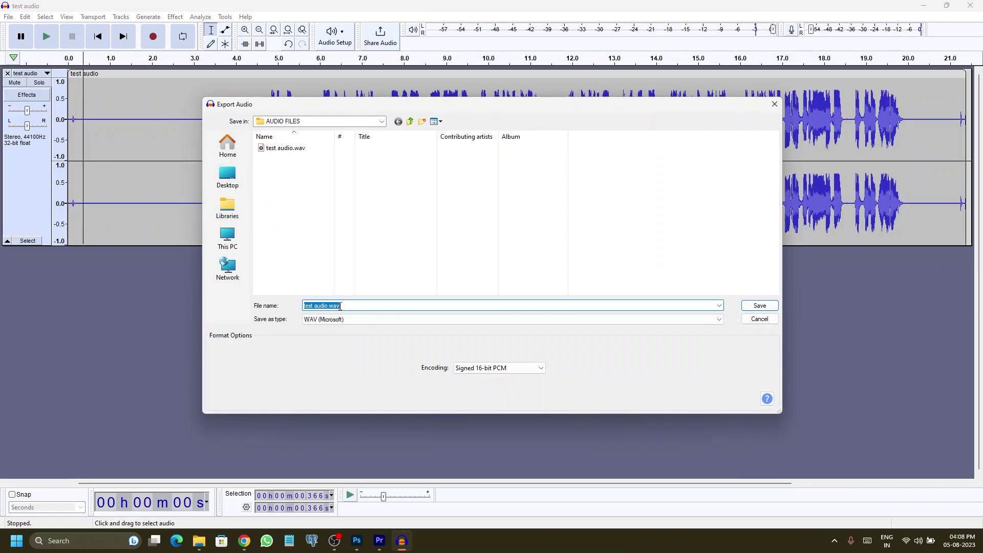
pyautogui.press('BackSpace')
pyautogui.write('test audio final')
pyautogui.press('Return')
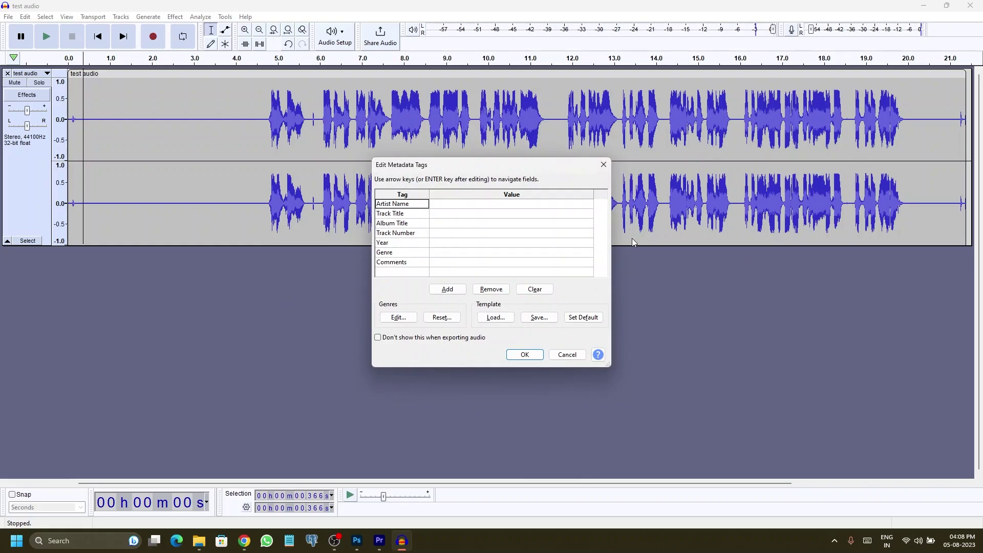
pyautogui.click(533, 355)
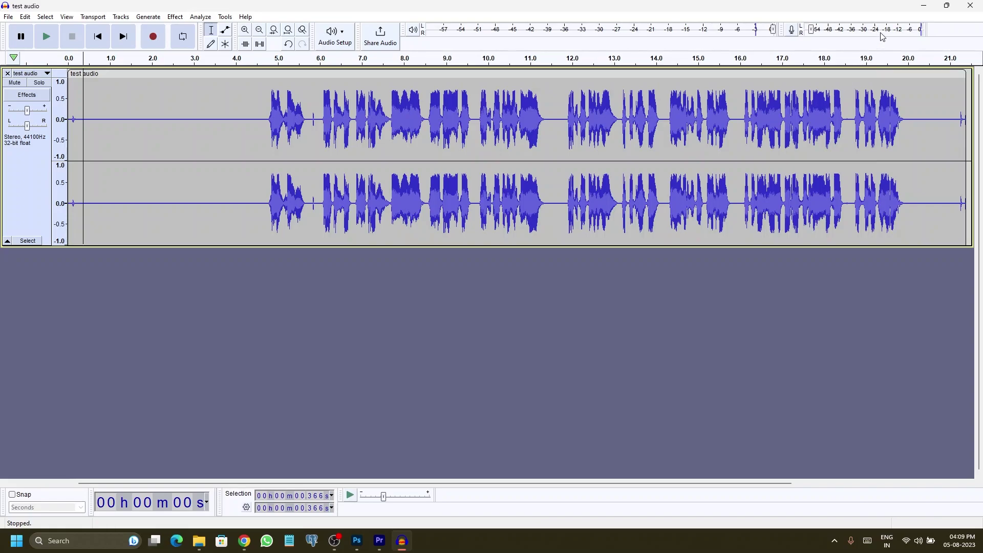
# - Switch to the desktop's AUDIO FILES folder and open test audio final.wav in the media player to listen to it
pyautogui.click(922, 7)
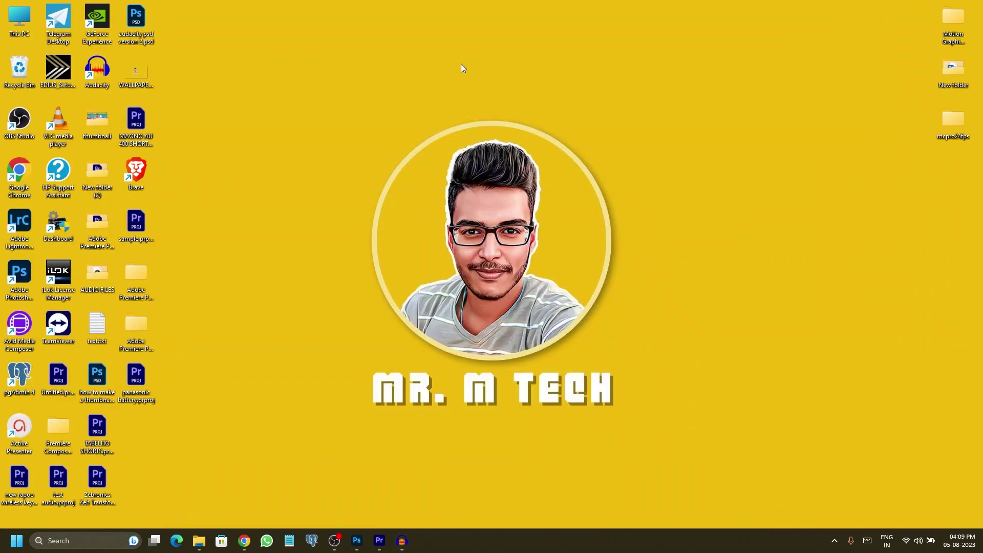
pyautogui.doubleClick(103, 272)
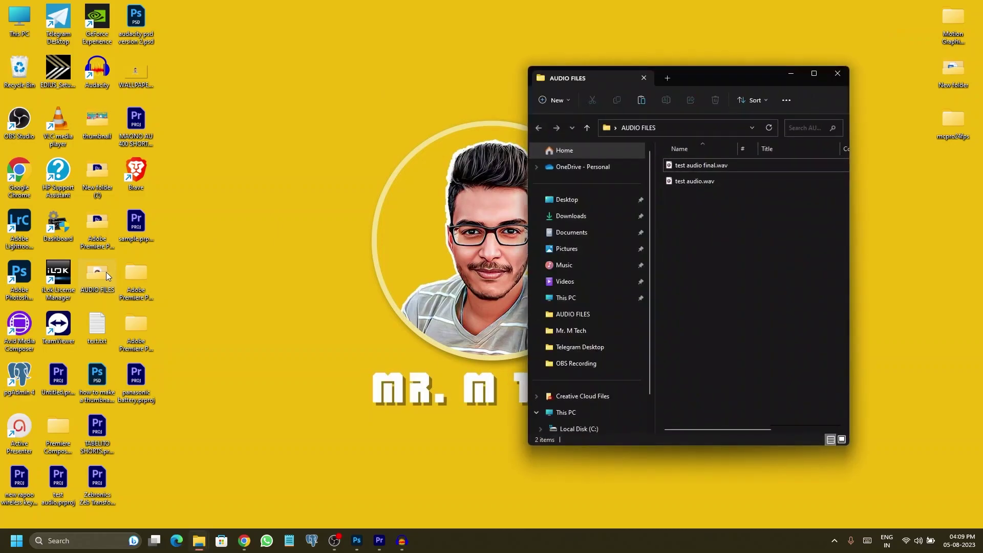
pyautogui.click(813, 73)
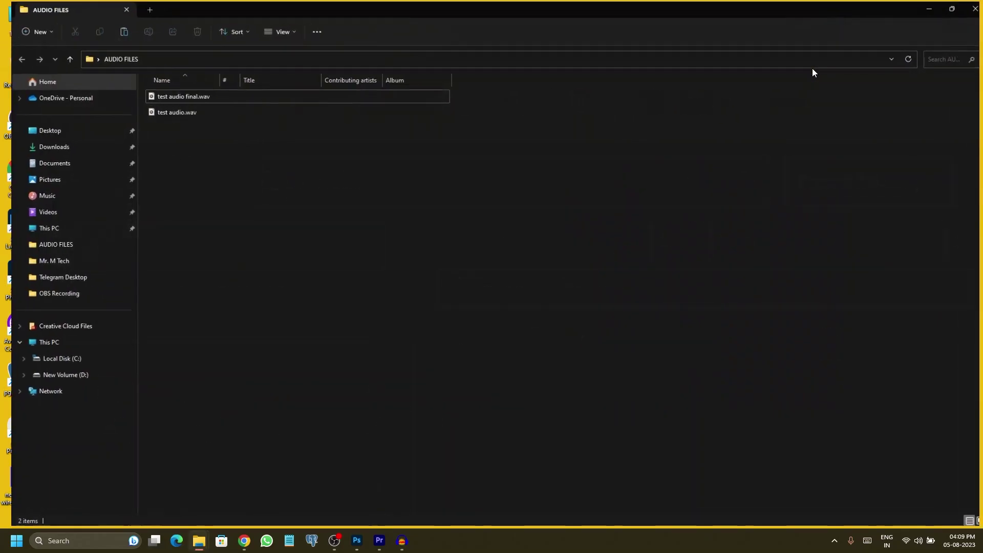
pyautogui.doubleClick(198, 98)
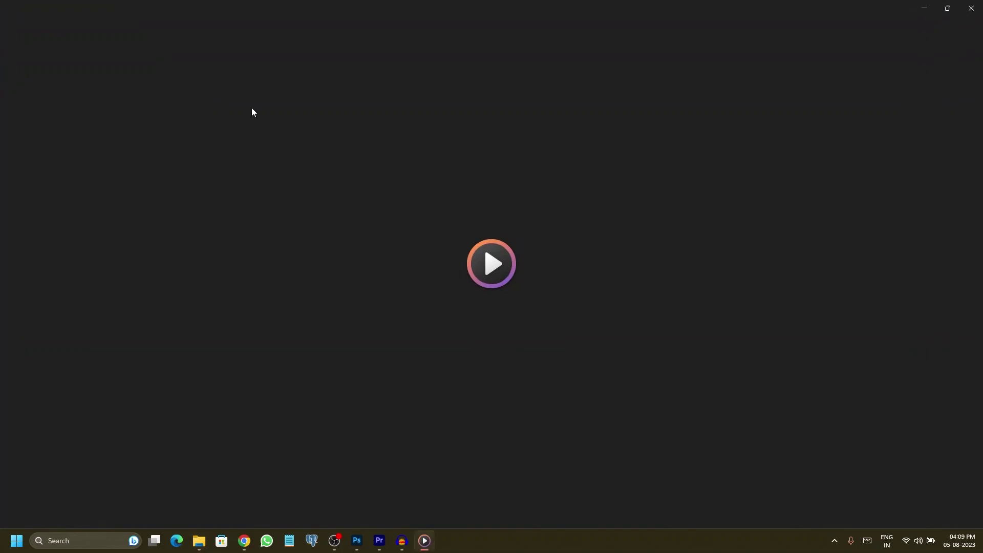